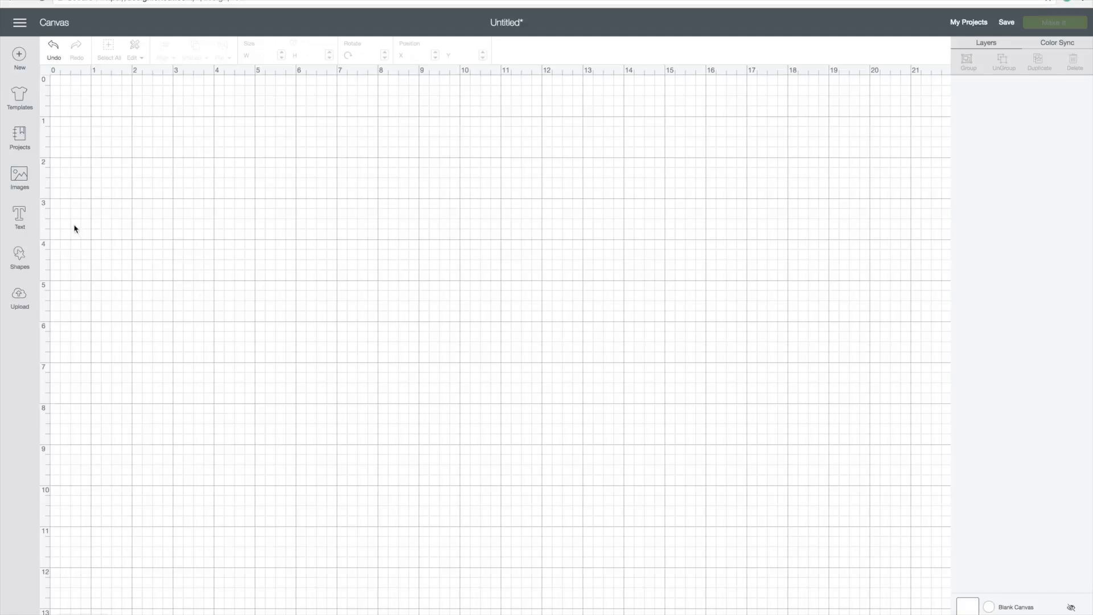
Step: Insert the orange basketball with navy lines from an image search for "basketball" and move it to about X 5.46, Y 3.11
click(20, 178)
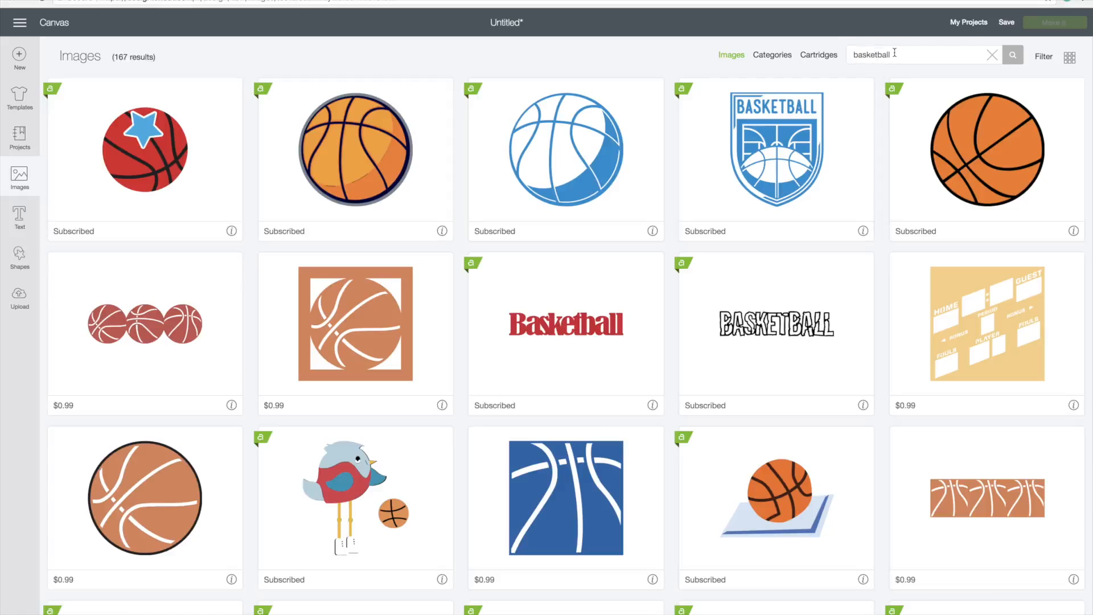
click(379, 154)
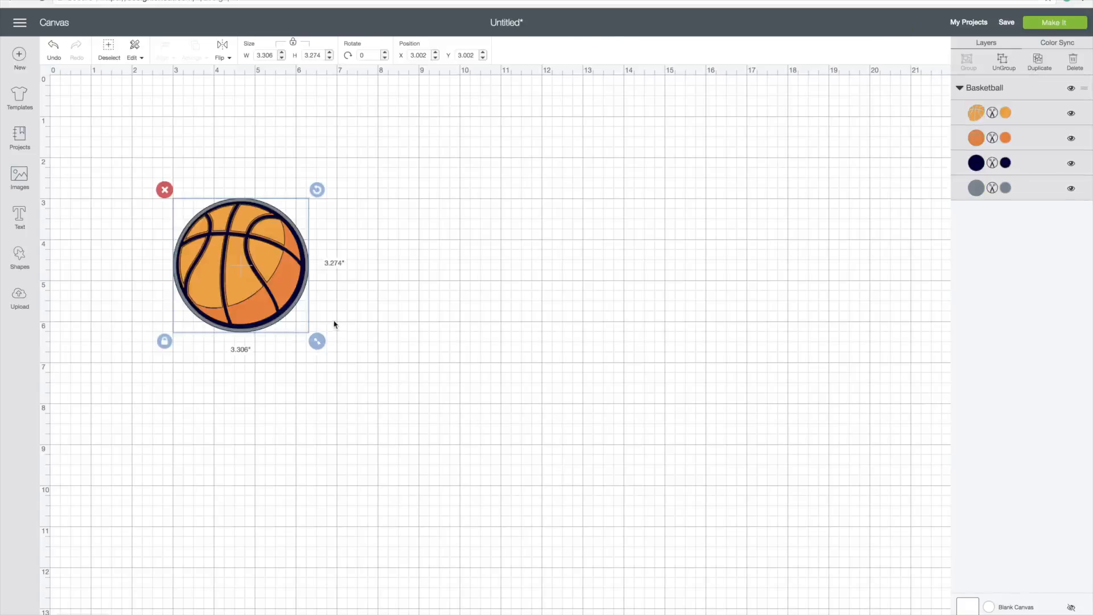
drag(300, 279, 351, 276)
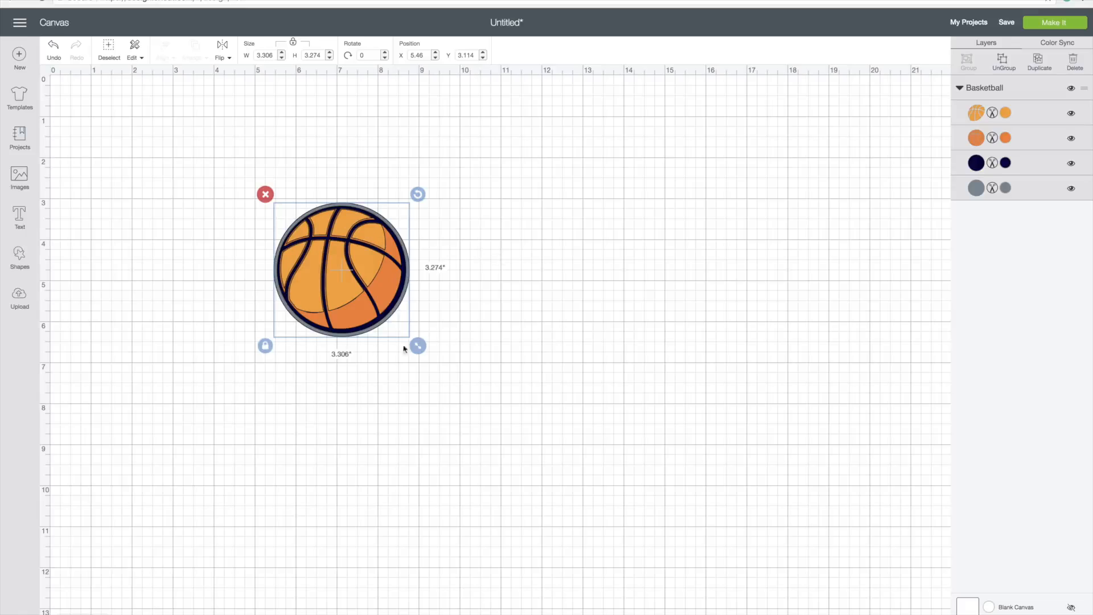
click(476, 315)
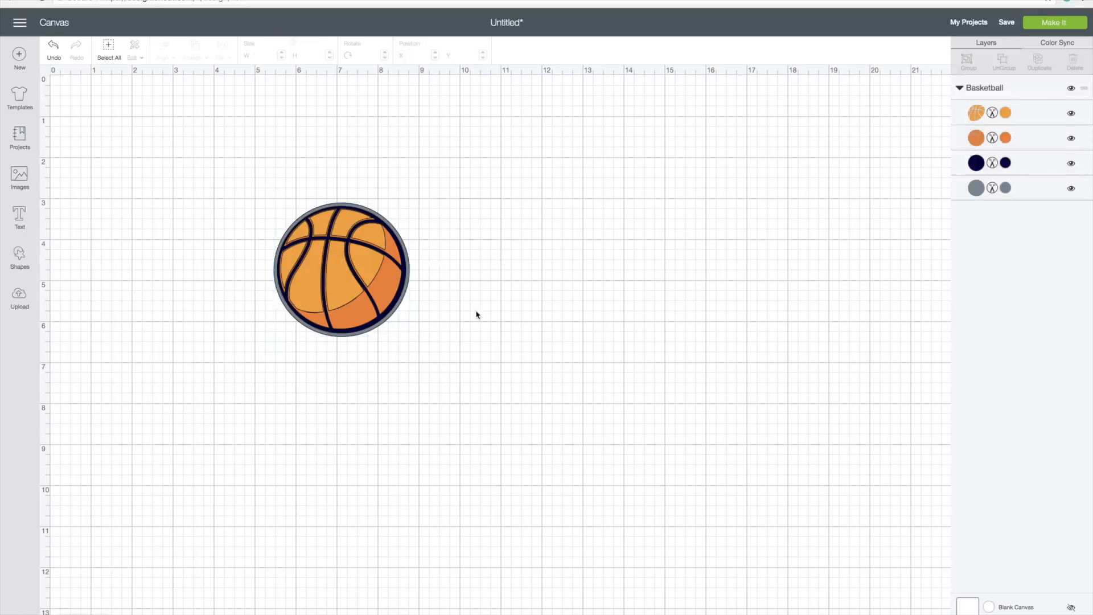
Step: Add a text object reading "basketball mom" below the basketball
click(19, 217)
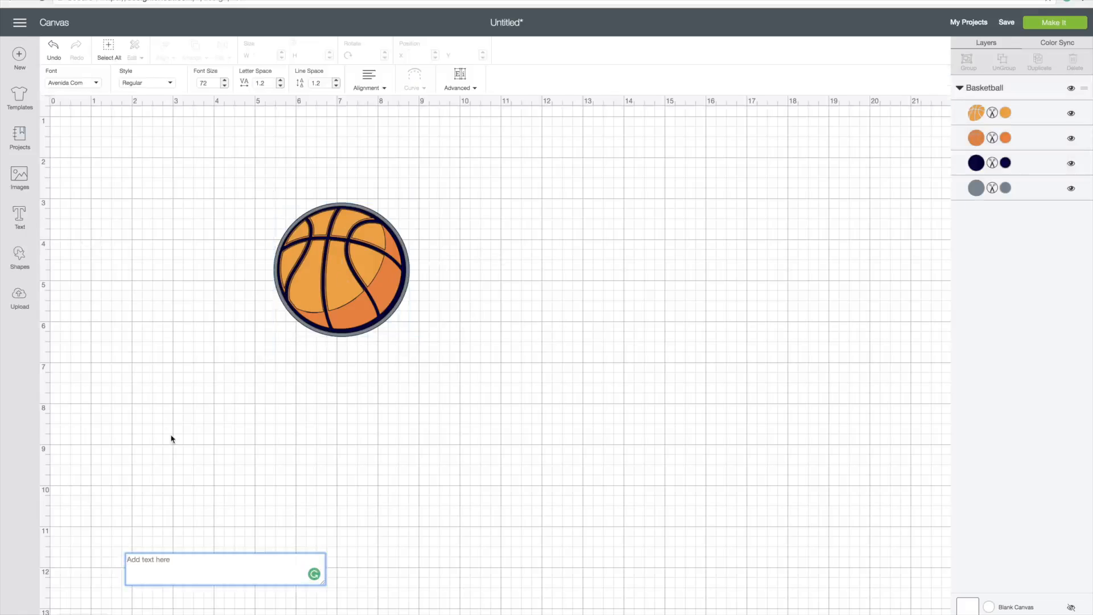
text(bask)
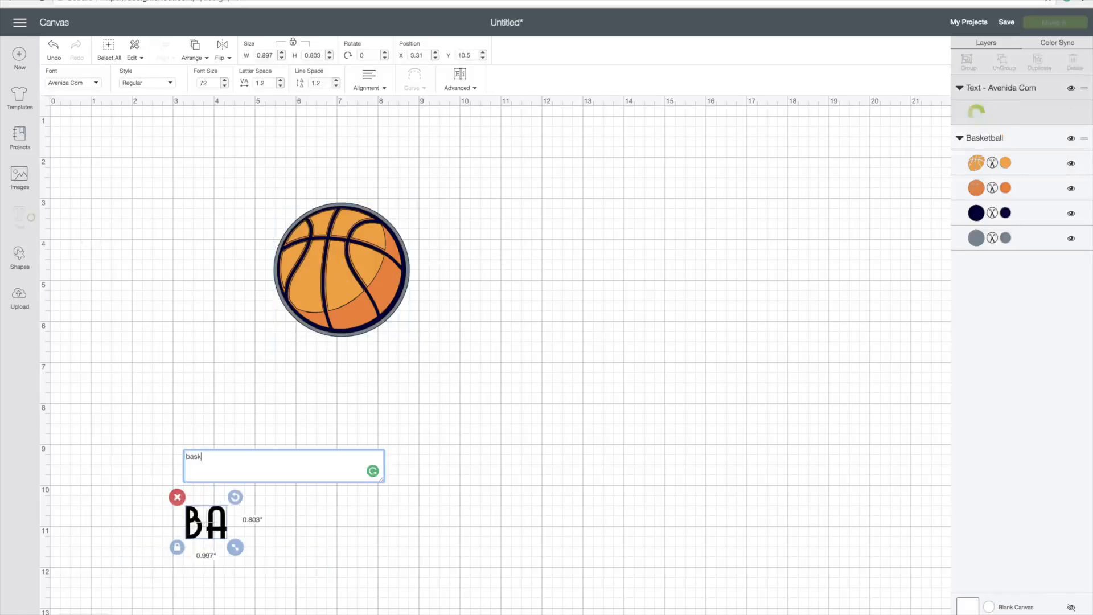
text(etball )
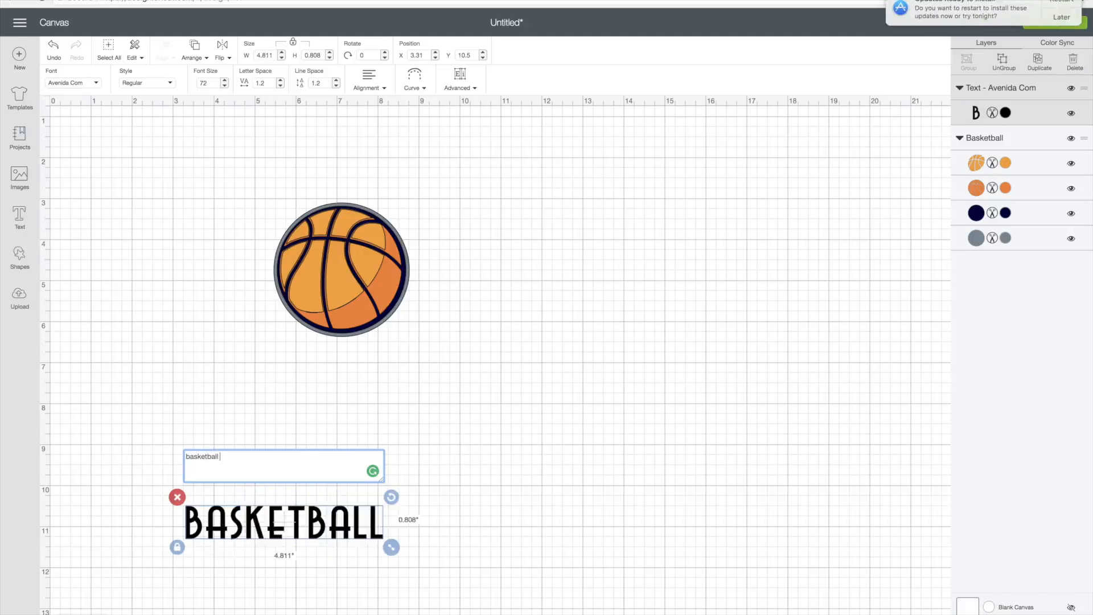
text(mom)
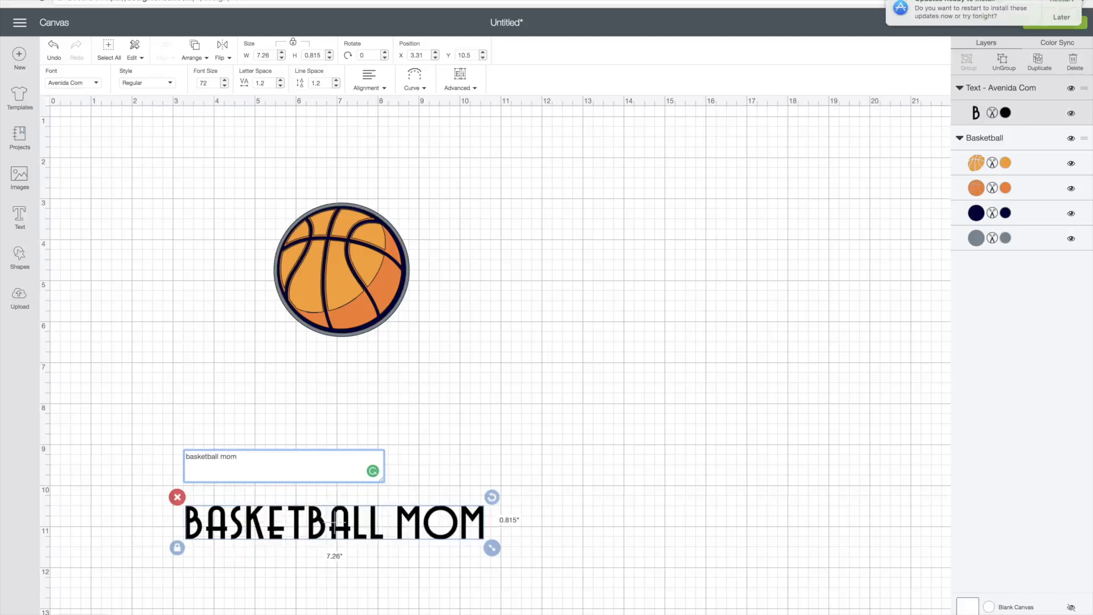
Step: Try placing "mom" on a second line under "basketball", and return the text to a single line
key(BackSpace)
key(BackSpace)
key(BackSpace)
key(BackSpace)
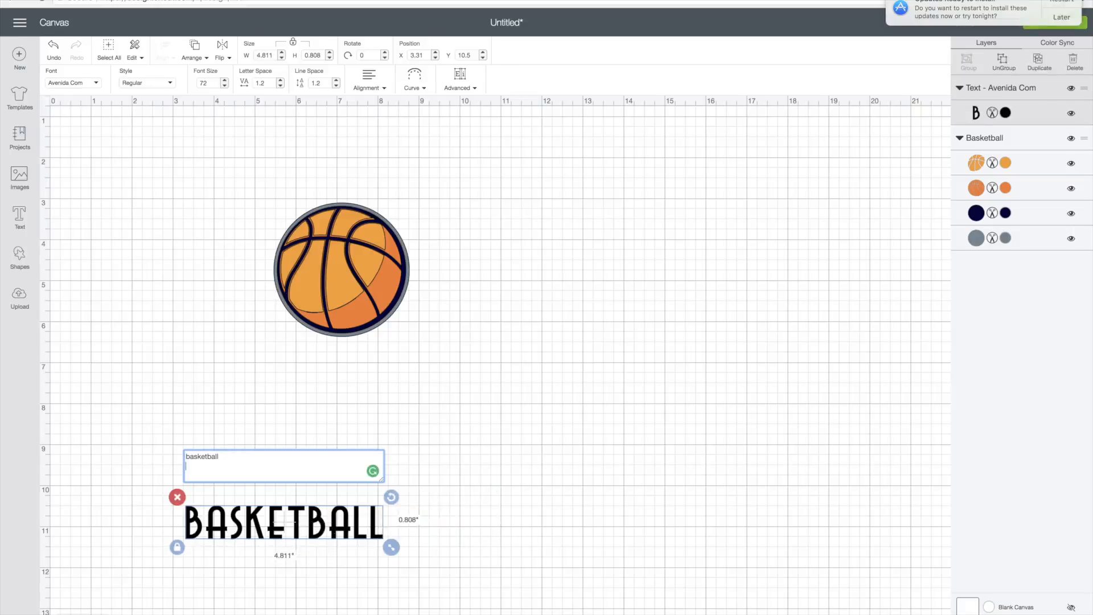
key(Return)
text(mom)
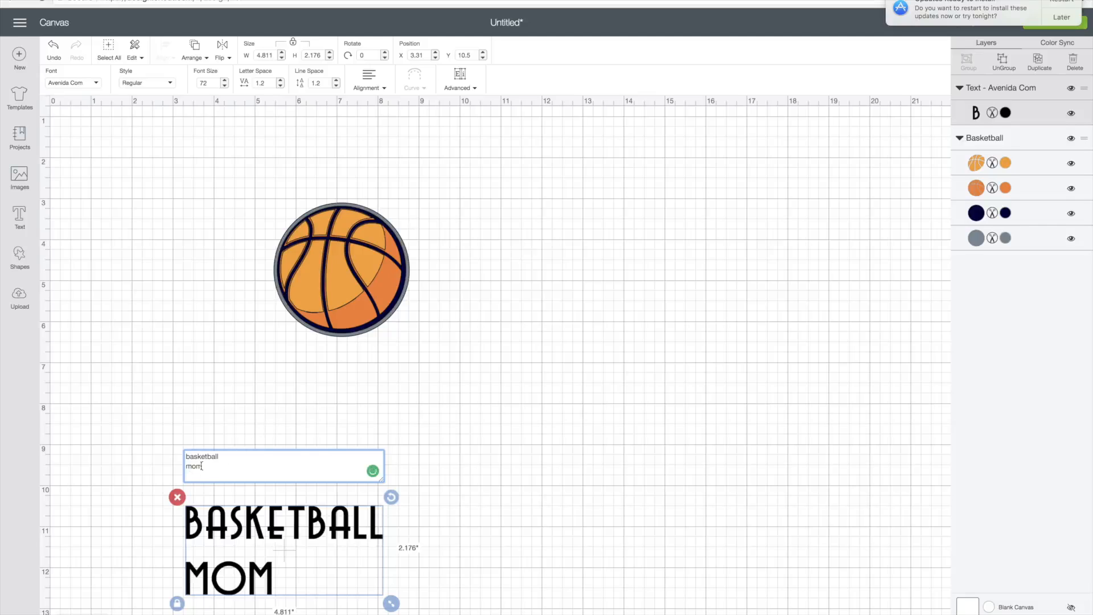
key(BackSpace)
key(BackSpace)
key(BackSpace)
key(BackSpace)
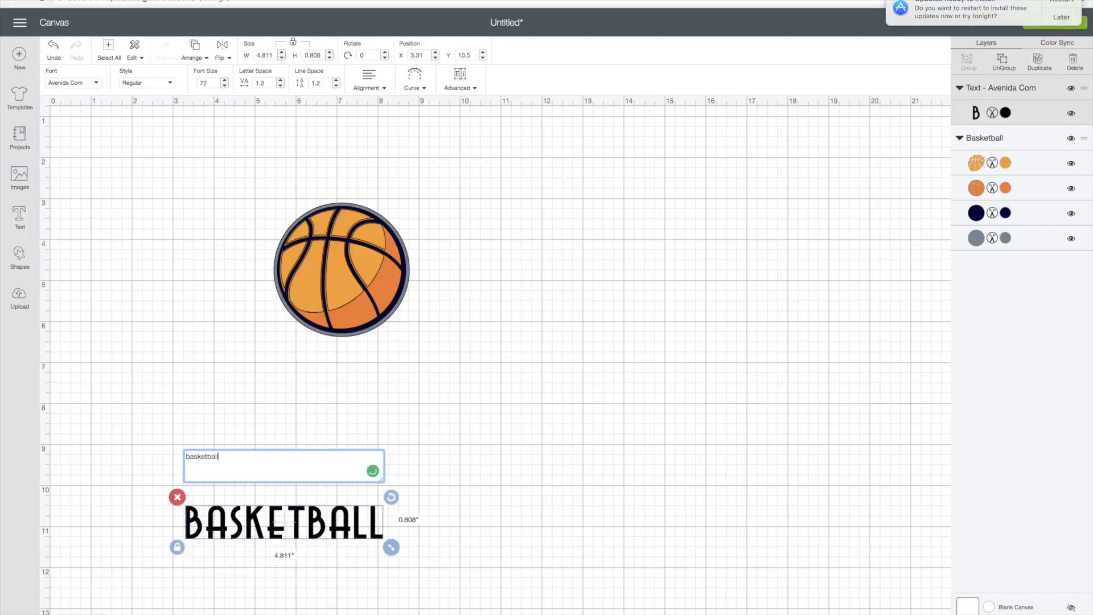
text(mom)
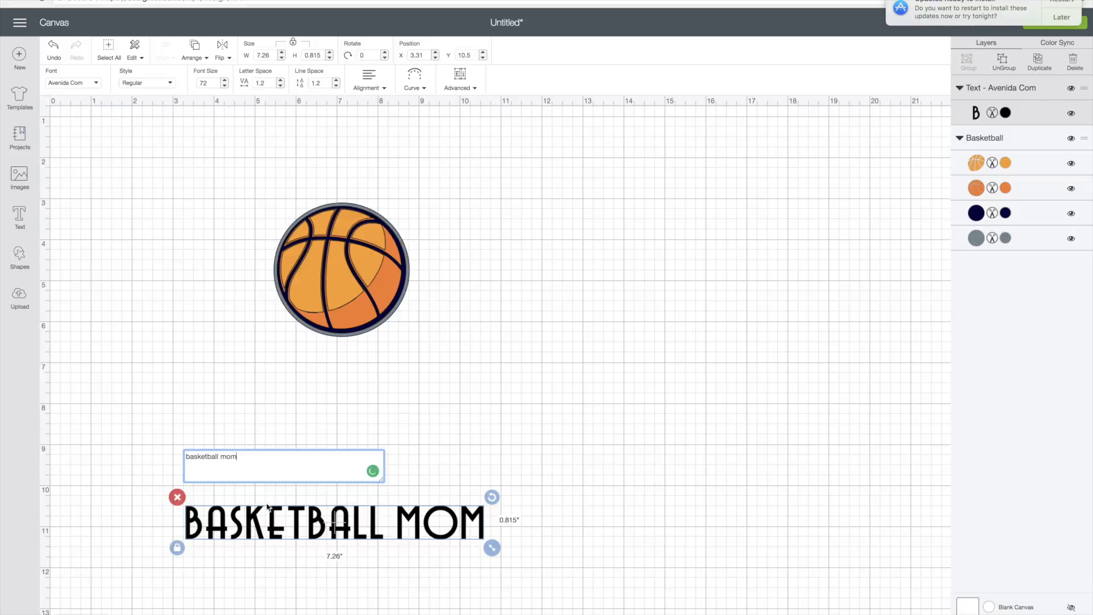
Step: Move the "basketball mom" text just above the basketball, to about X 3.53, Y 1.82
click(445, 422)
click(416, 517)
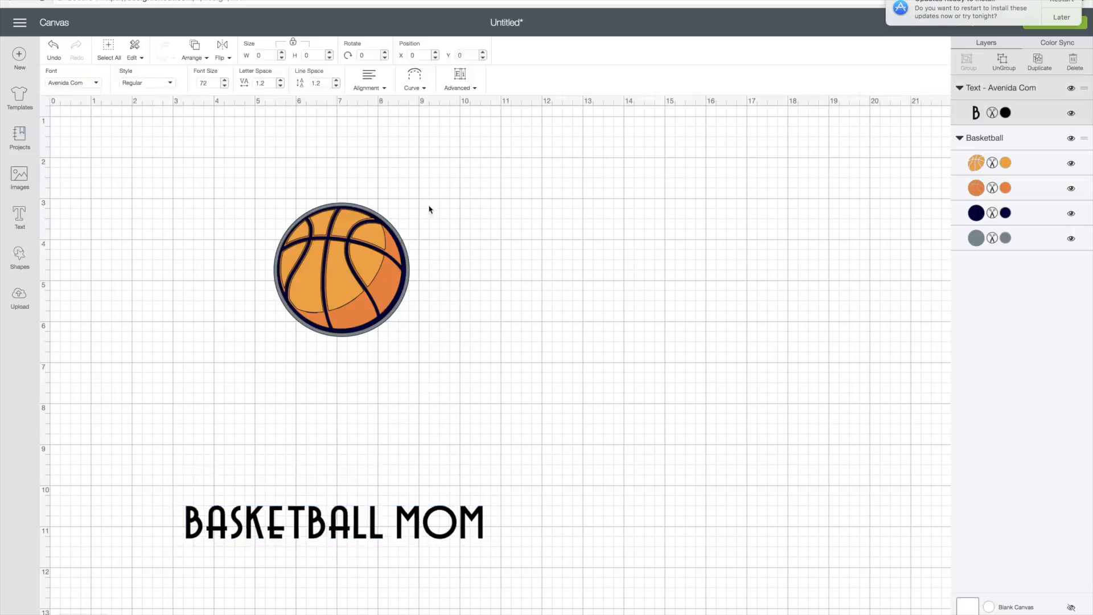
drag(404, 491, 420, 175)
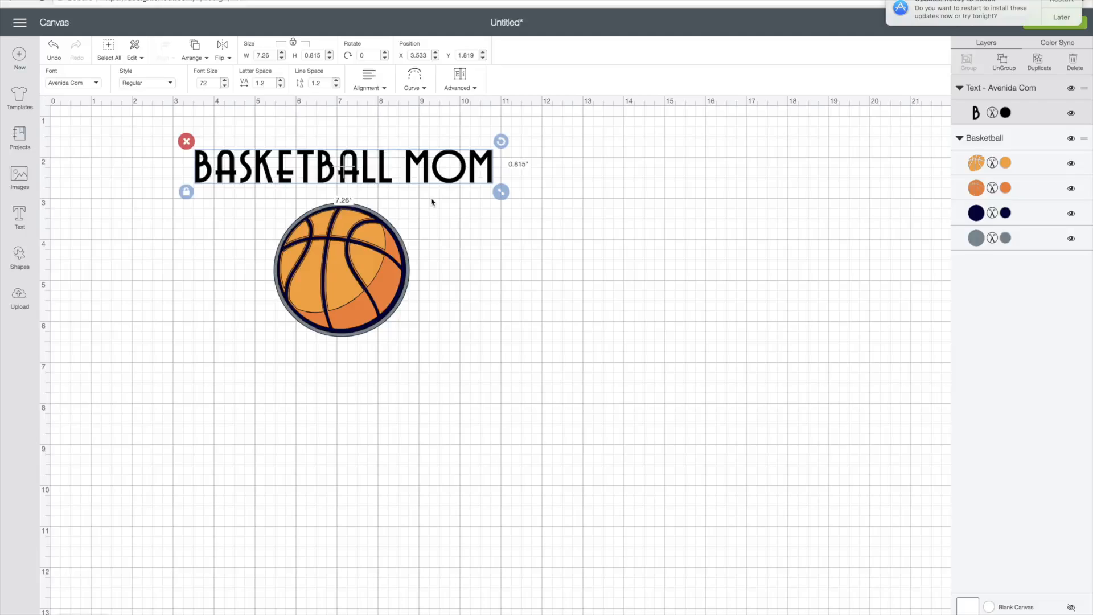
Step: Curve the "basketball mom" text upward around the ball with a diameter of about 4.13
click(419, 78)
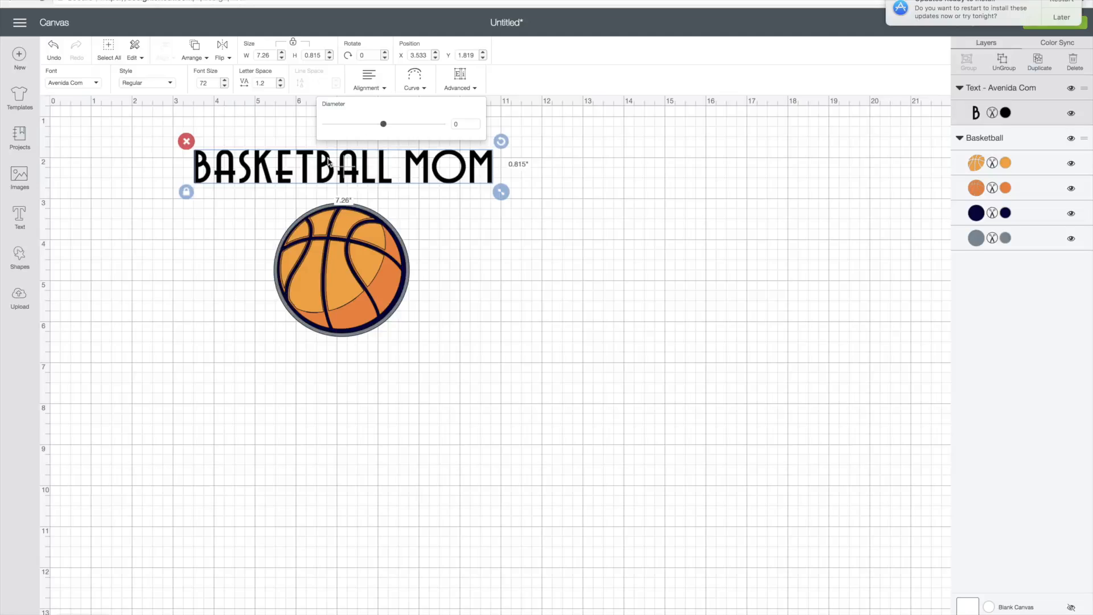
drag(383, 124, 426, 128)
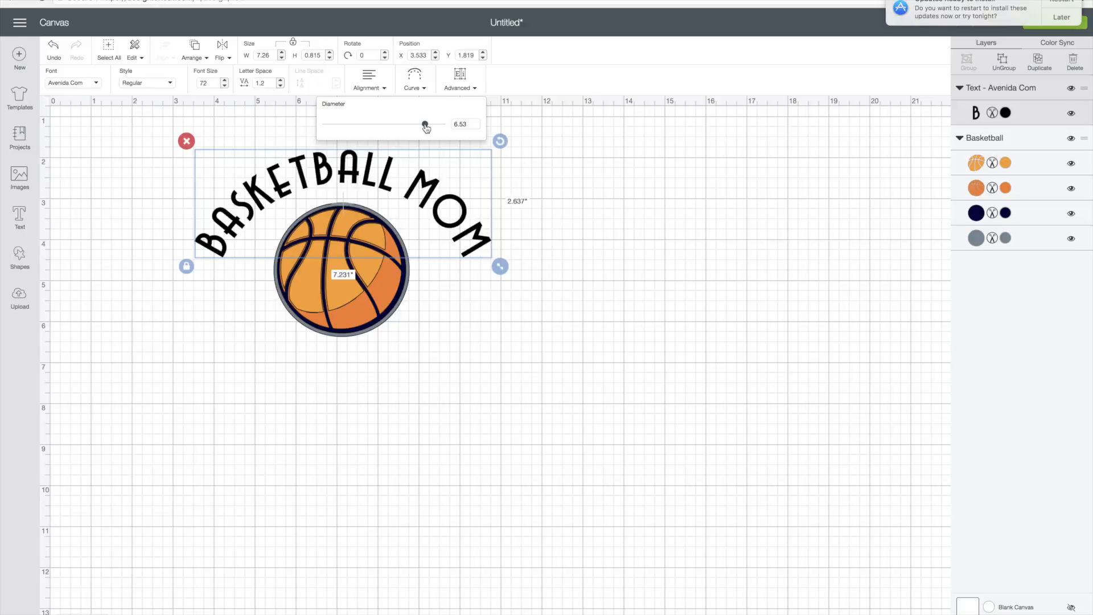
mouse_move(427, 128)
mouse_down()
mouse_move(330, 129)
mouse_move(435, 129)
mouse_up()
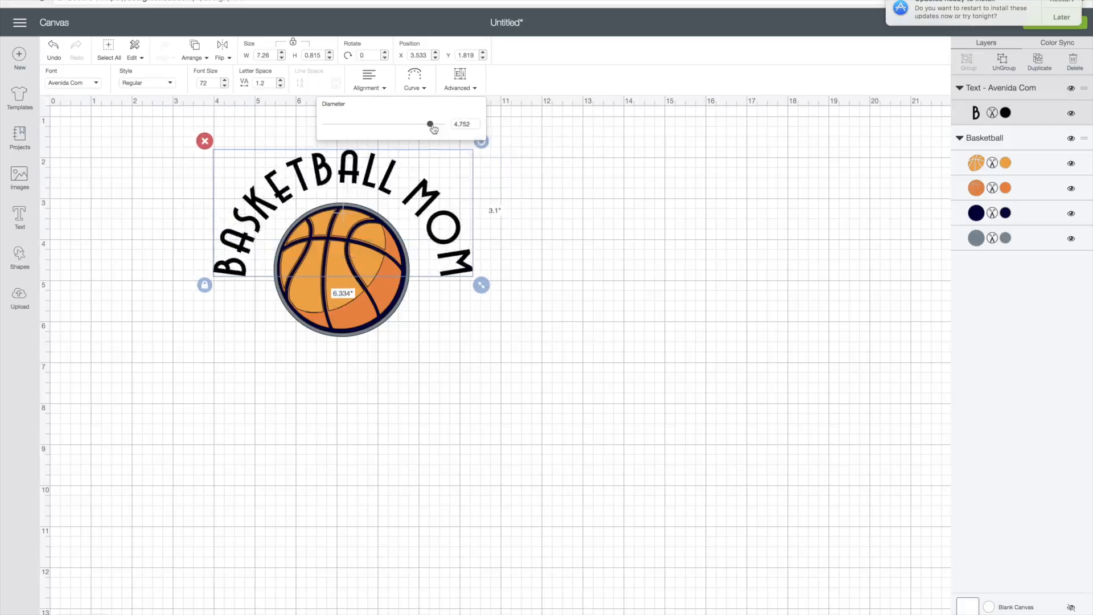
drag(432, 128, 434, 128)
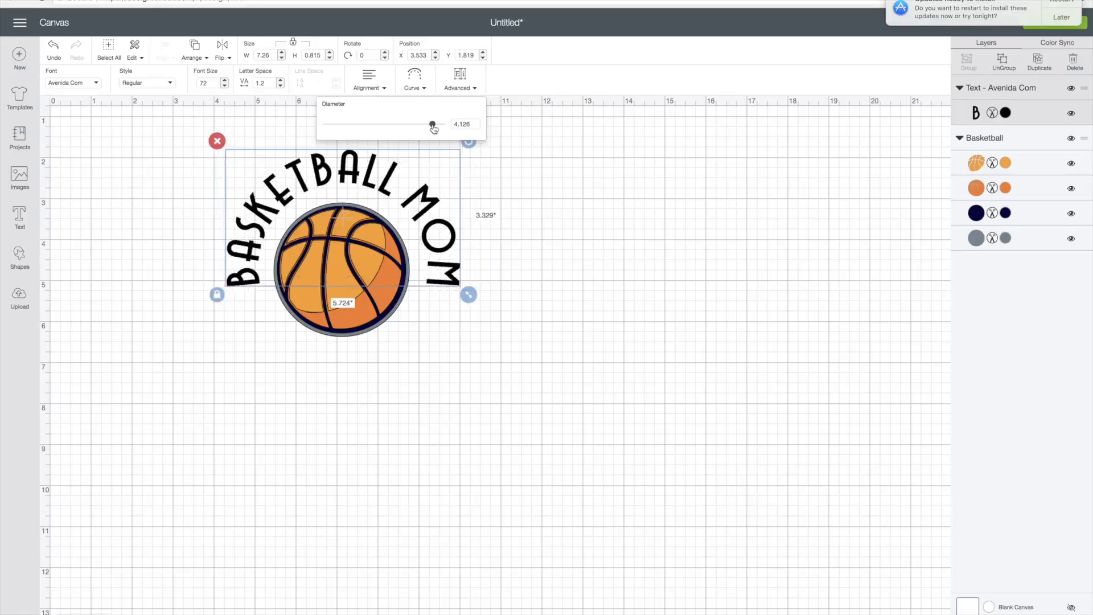
Step: Narrow the curved text to about 5.43" wide with its proportions unlocked, and center it around the ball at about X 4.47, Y 2.06
click(447, 250)
drag(447, 250, 446, 256)
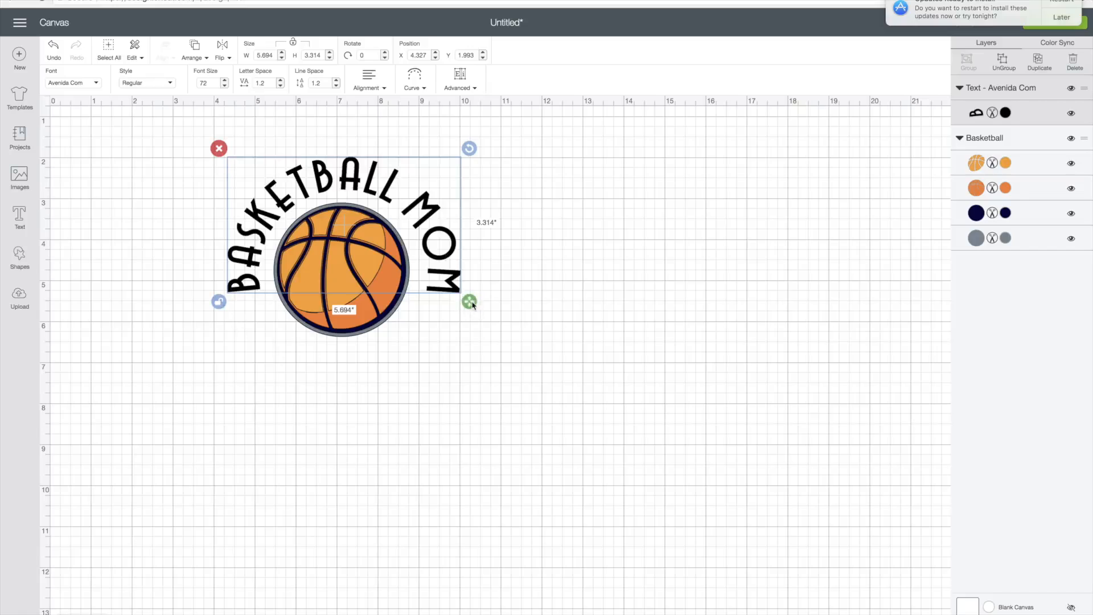
drag(471, 304, 459, 303)
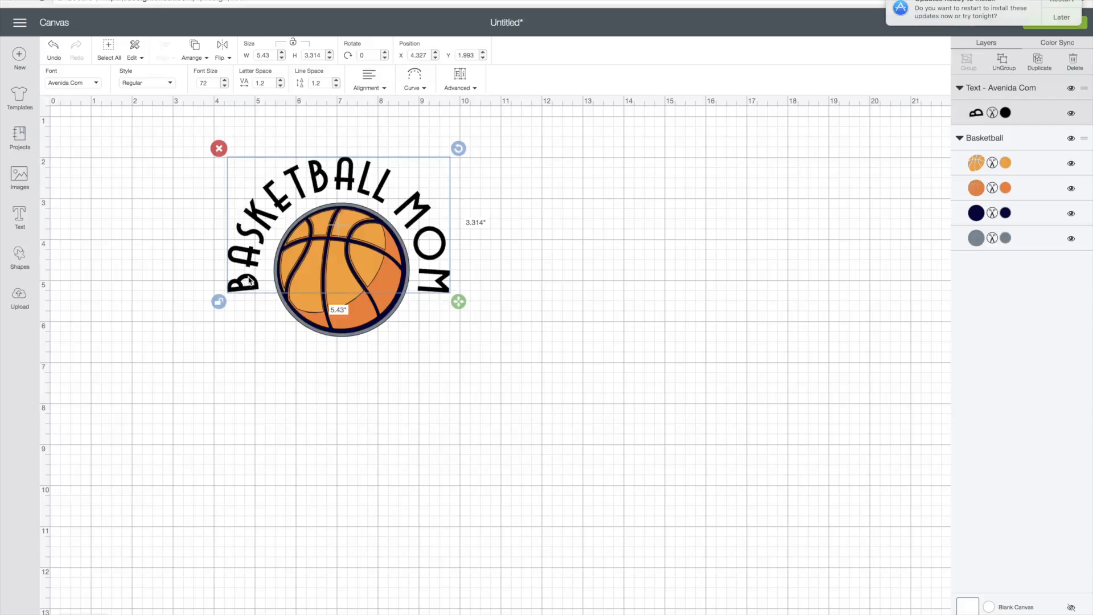
drag(249, 280, 255, 283)
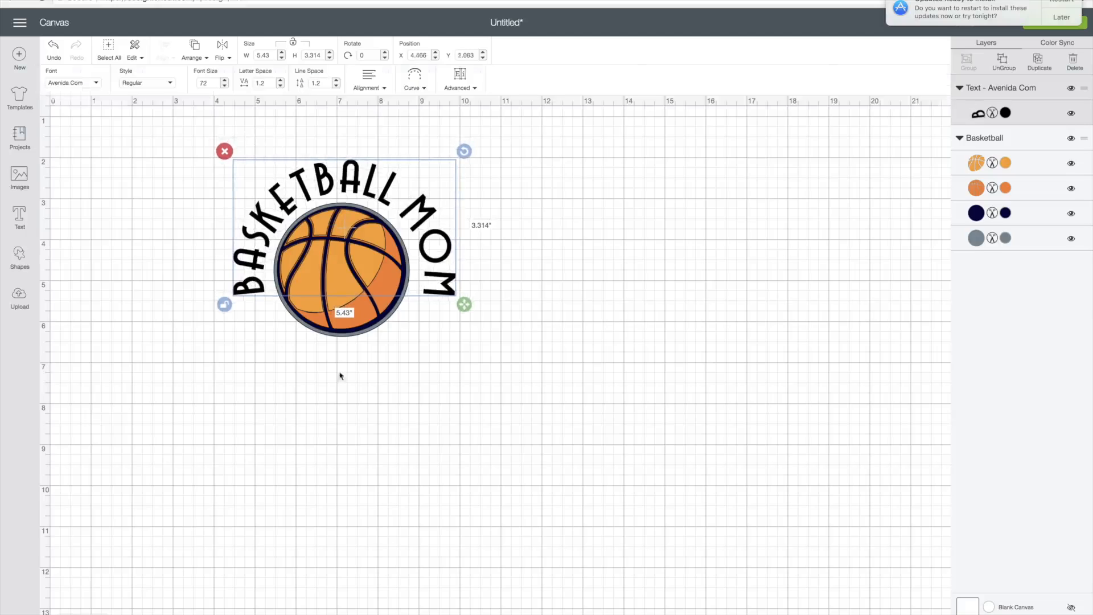
click(515, 377)
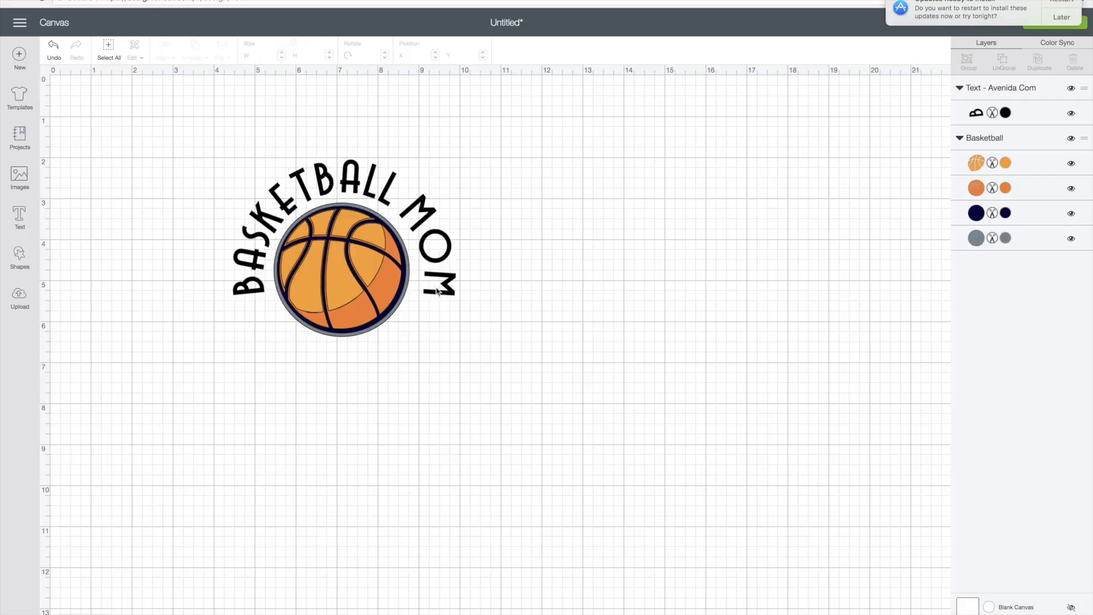
click(439, 263)
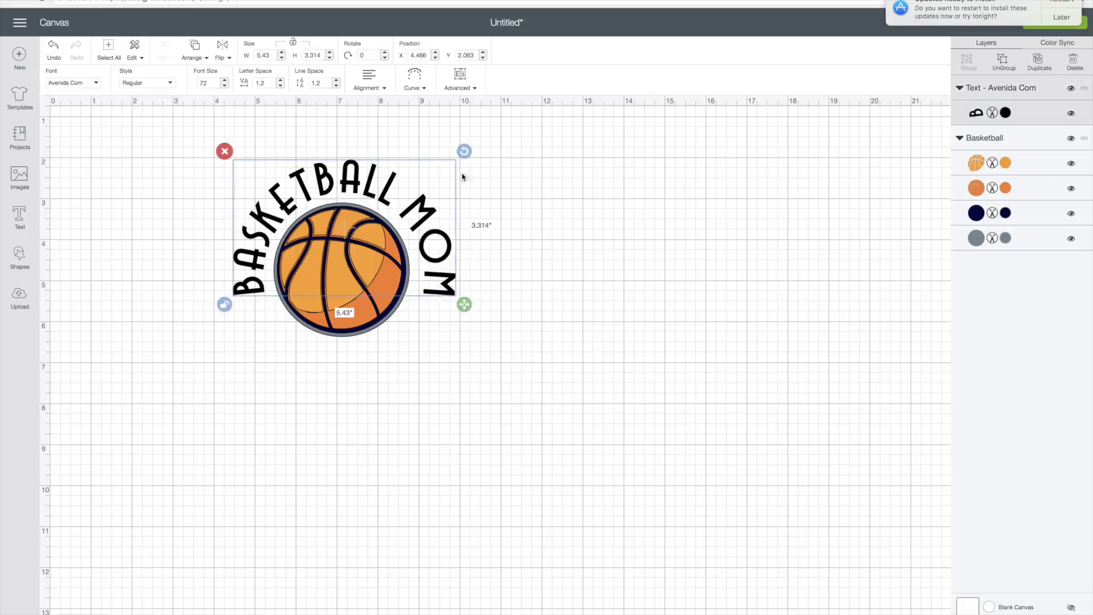
click(458, 84)
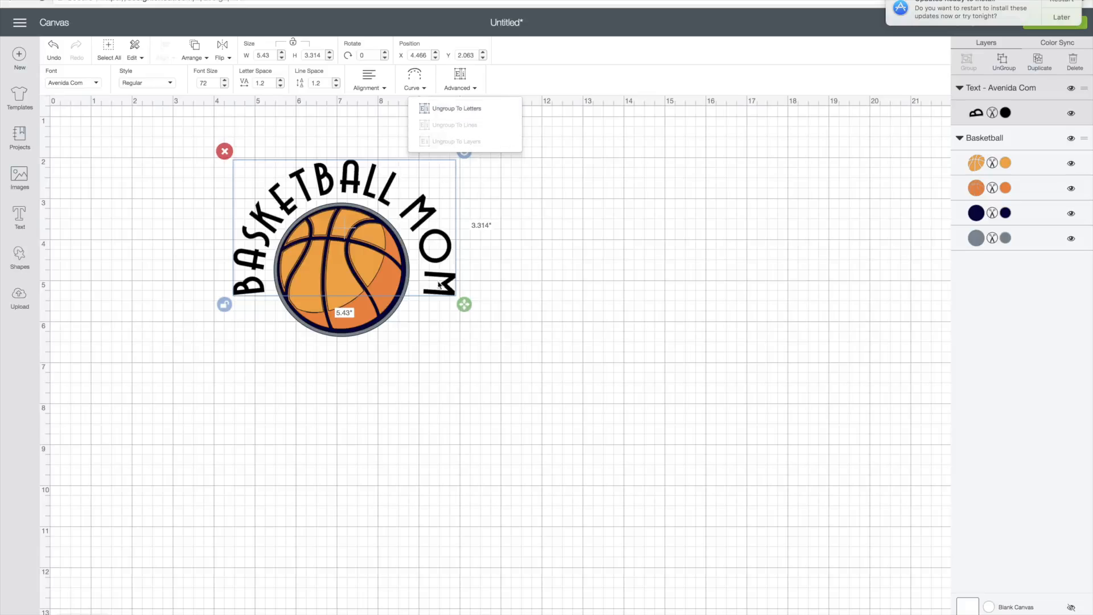
click(532, 239)
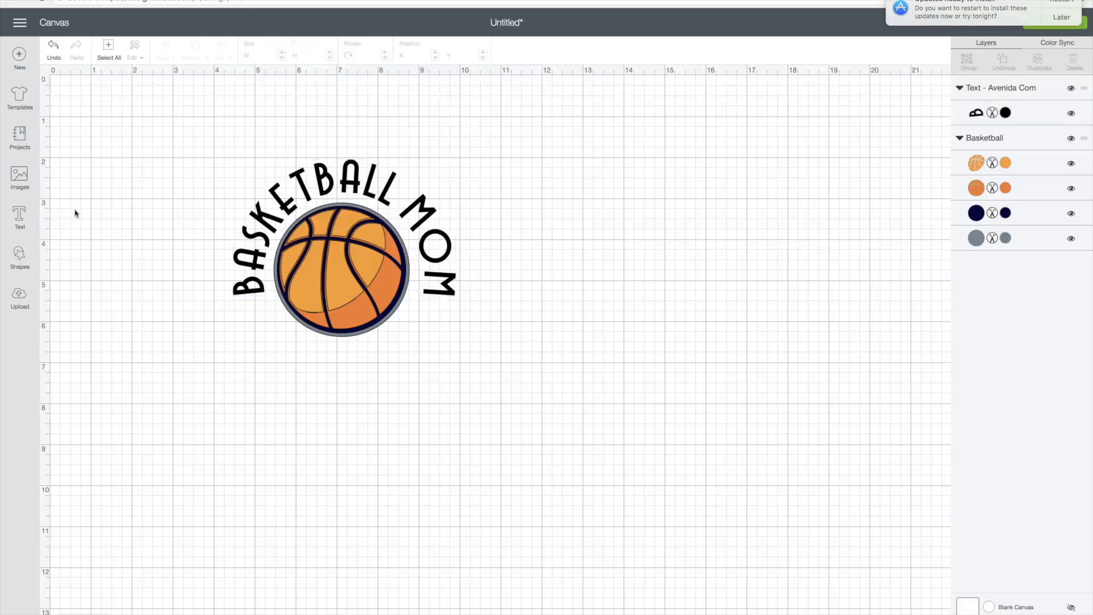
Step: Add a second text object reading "#54" and move it below the basketball to about X 6.16, Y 7.83
click(21, 219)
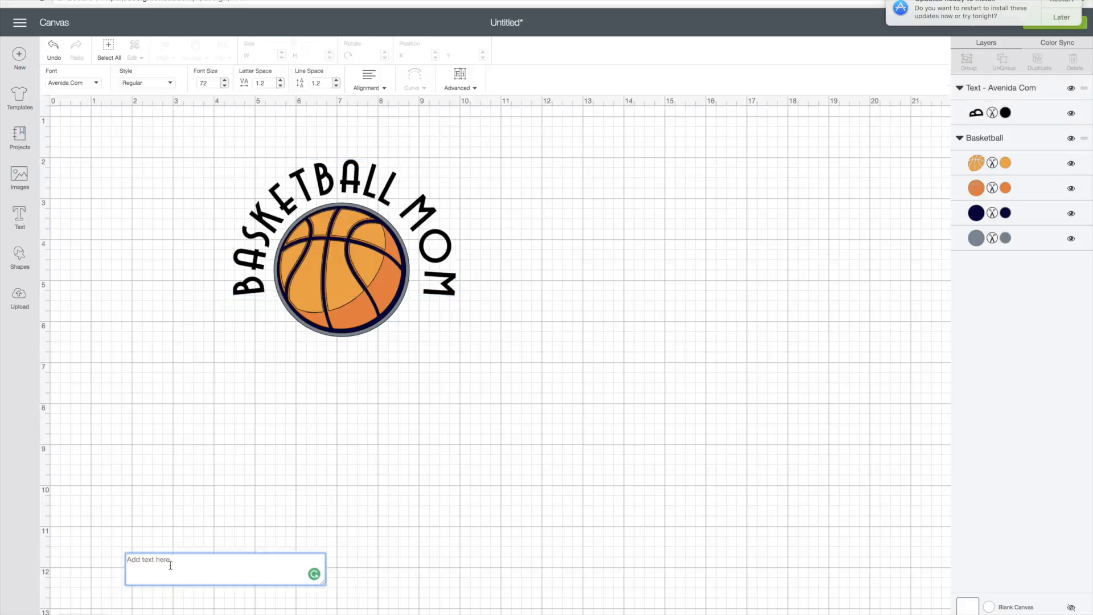
text(#)
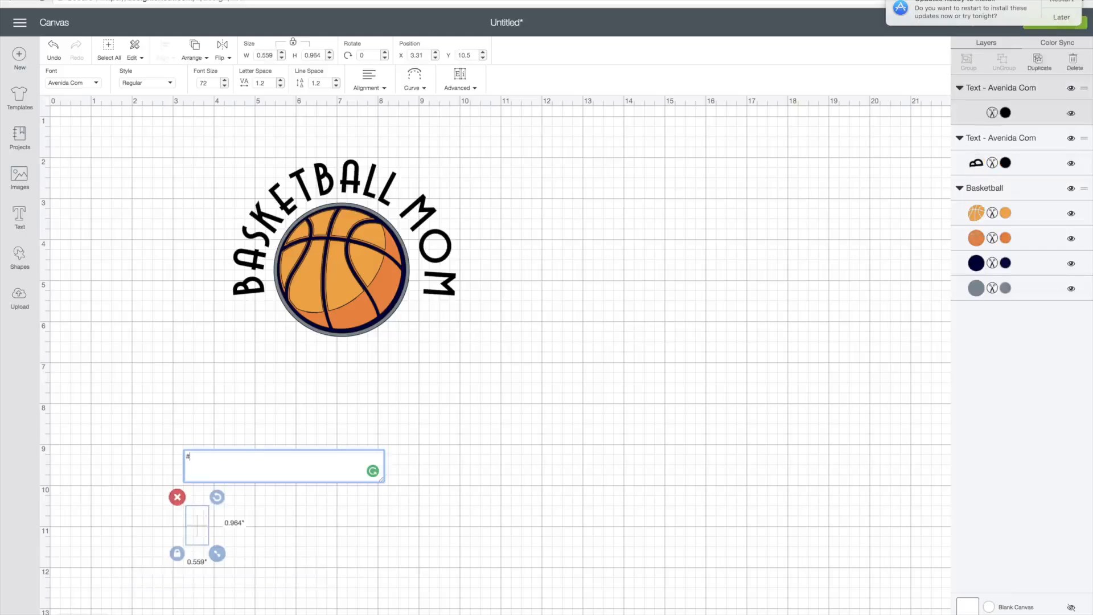
text(54)
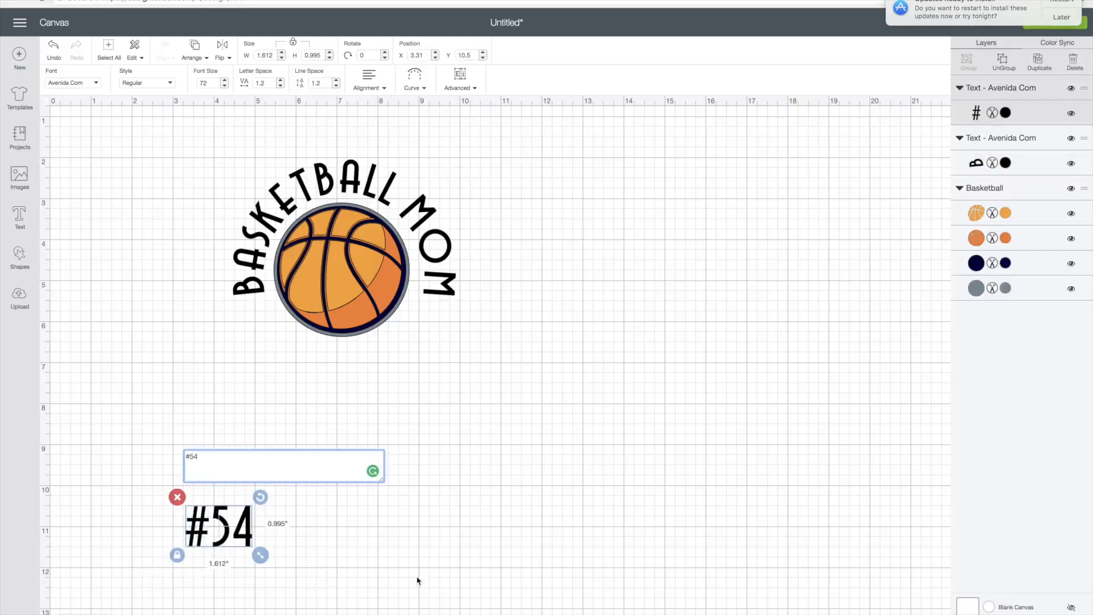
click(316, 541)
drag(249, 535, 367, 423)
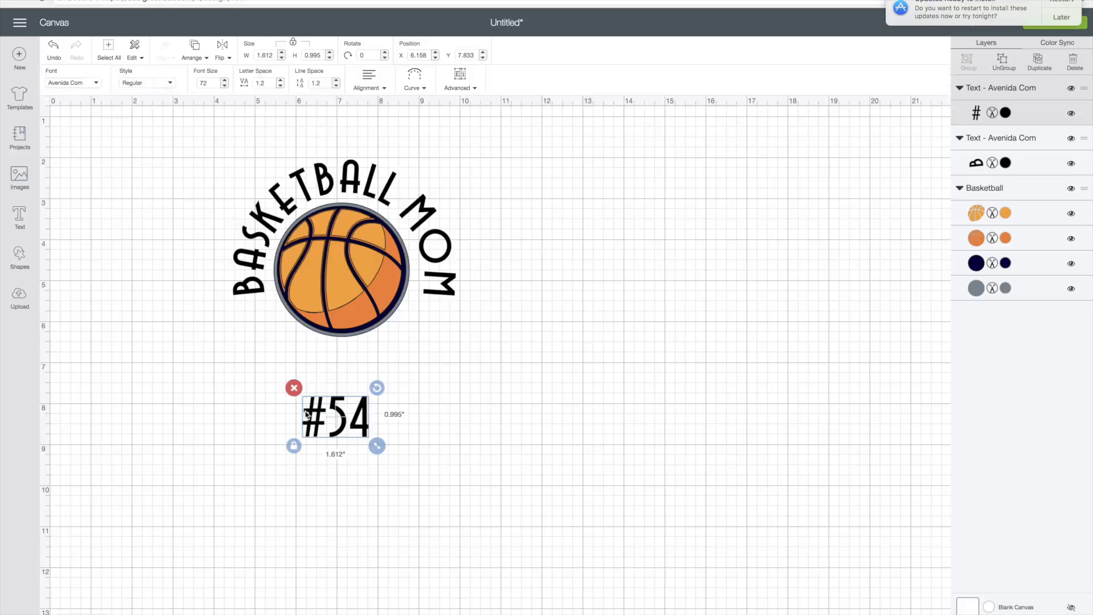
Step: Append the player's first name to the "#54" text and move it directly under the basketball, to about X 4.42, Y 6.61
double_click(368, 420)
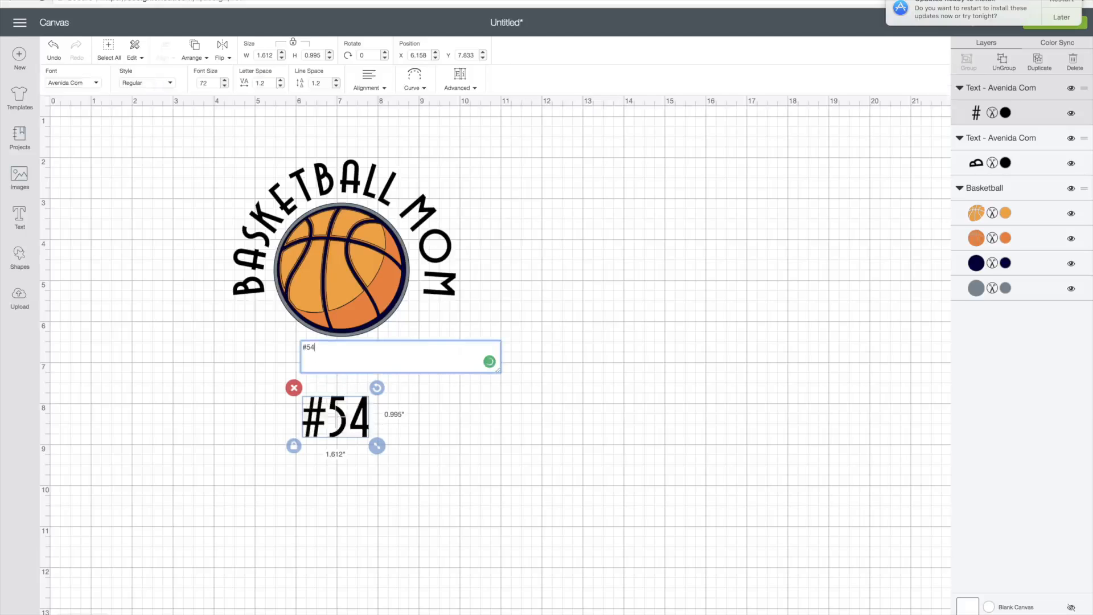
text(Joseph)
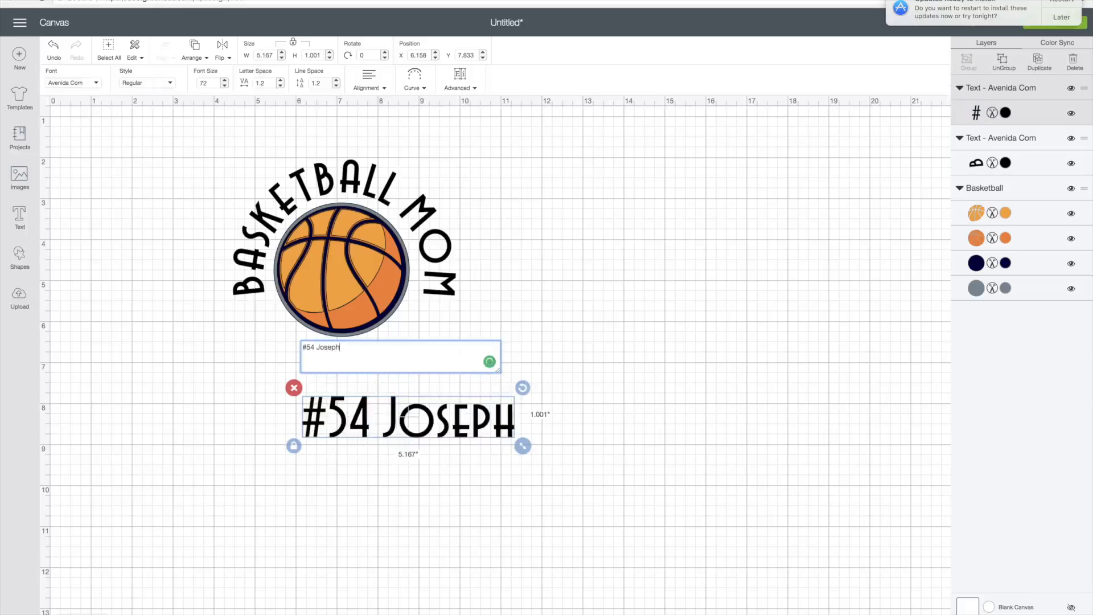
click(445, 430)
drag(463, 433, 391, 382)
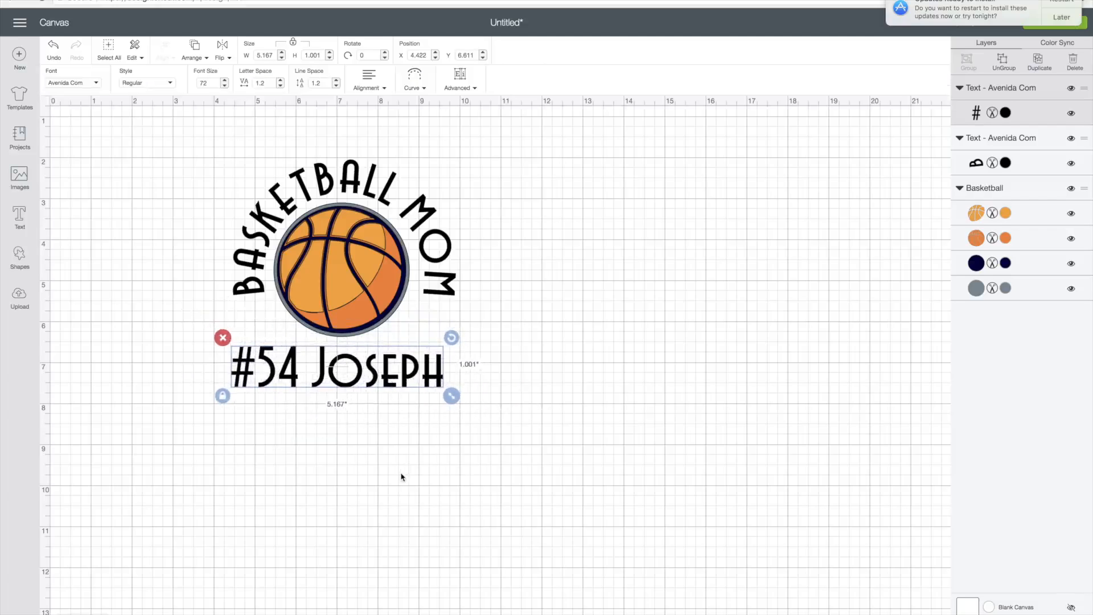
Step: Curve the number-and-name text downward beneath the basketball with a diameter of about -4.41
click(418, 81)
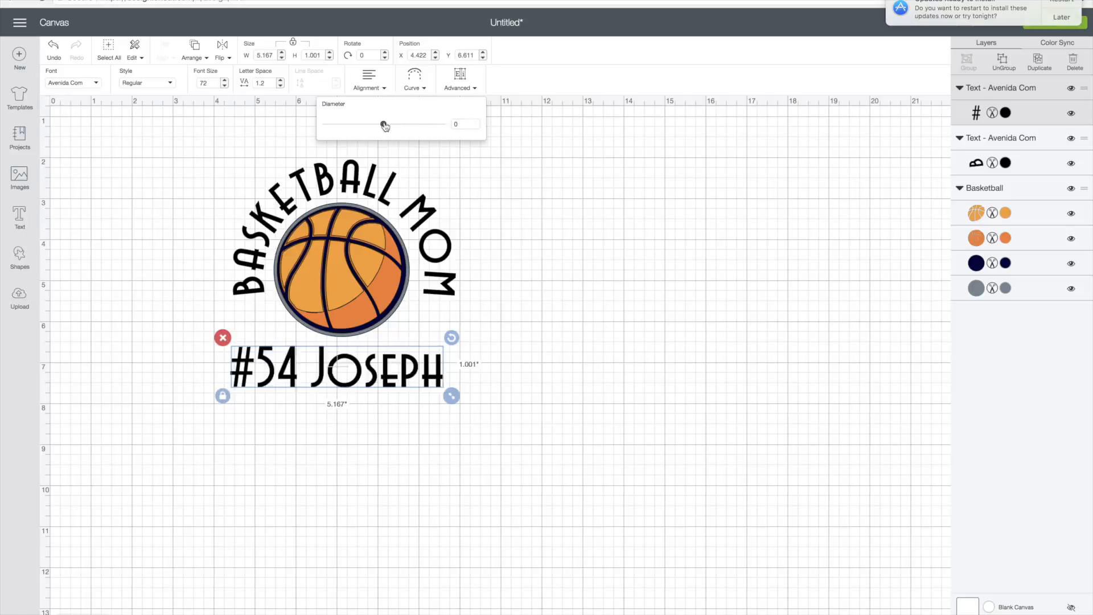
drag(383, 124, 340, 124)
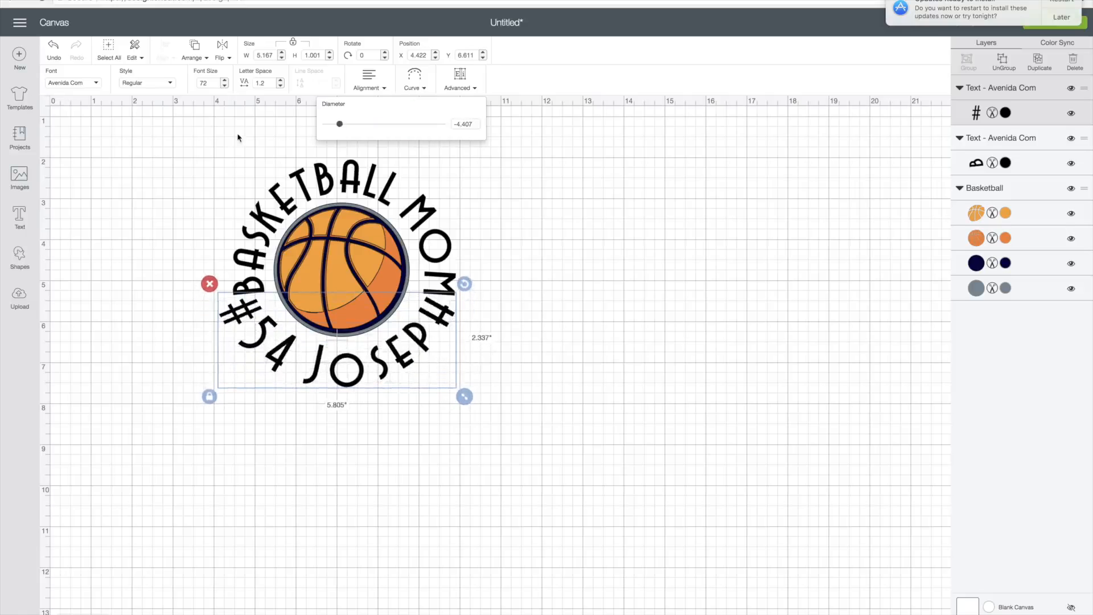
Step: Reduce the number-and-name text's font size to 57 and recenter it under the basketball at about X 4.75, Y 5.66
click(225, 86)
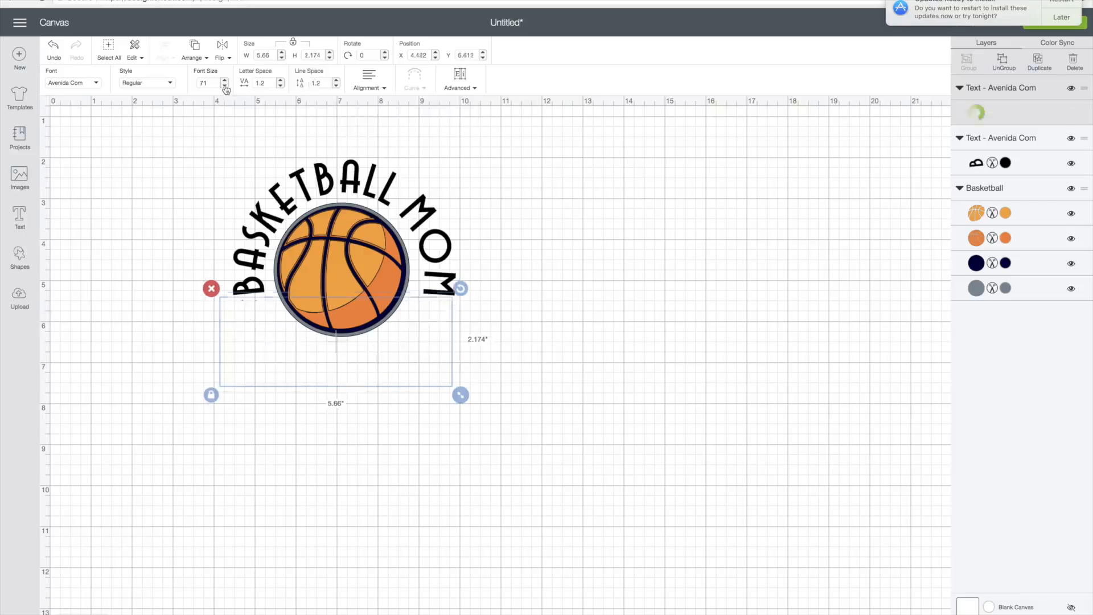
click(224, 86)
click(225, 86)
click(225, 86)
click(225, 86)
click(225, 86)
click(224, 85)
click(224, 86)
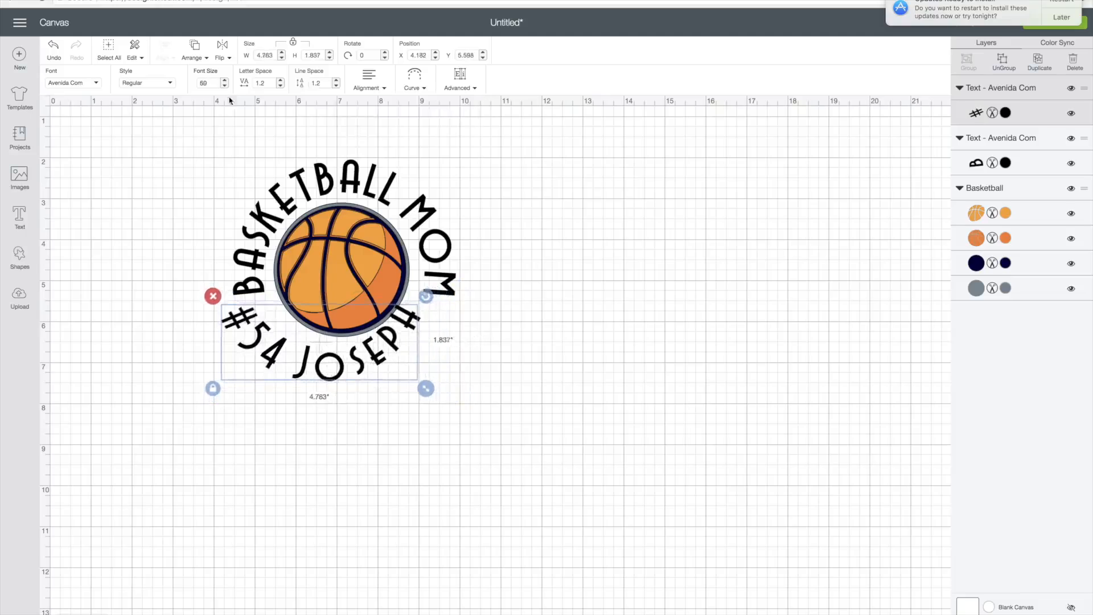
mouse_move(401, 360)
mouse_down()
mouse_move(414, 359)
mouse_move(390, 357)
mouse_up()
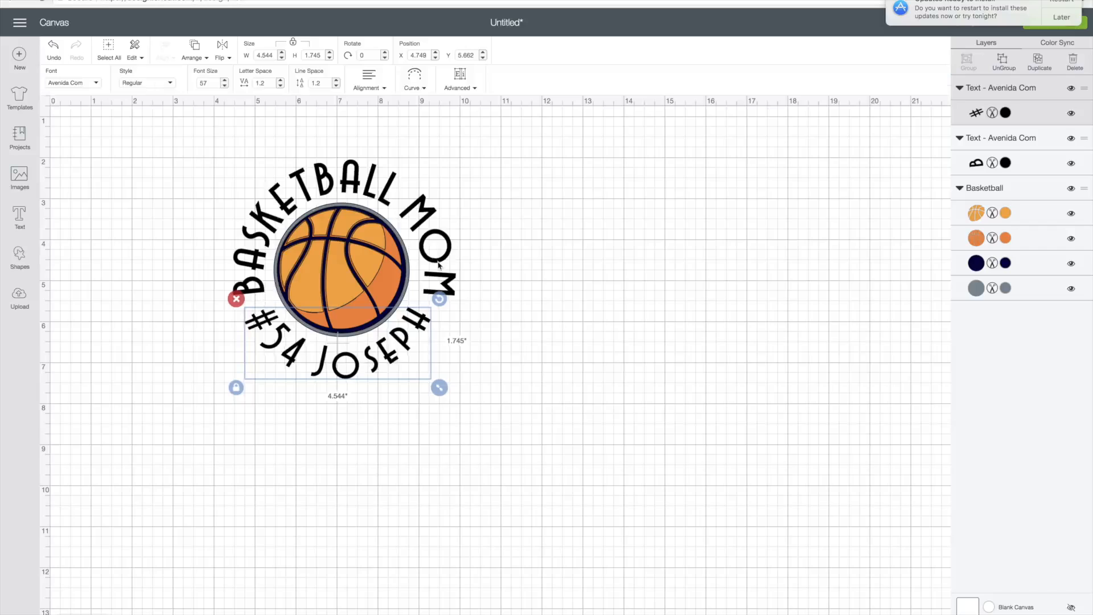
Step: Compare the curve diameters of the two texts and copy the diameter value of the "basketball mom" text
click(418, 84)
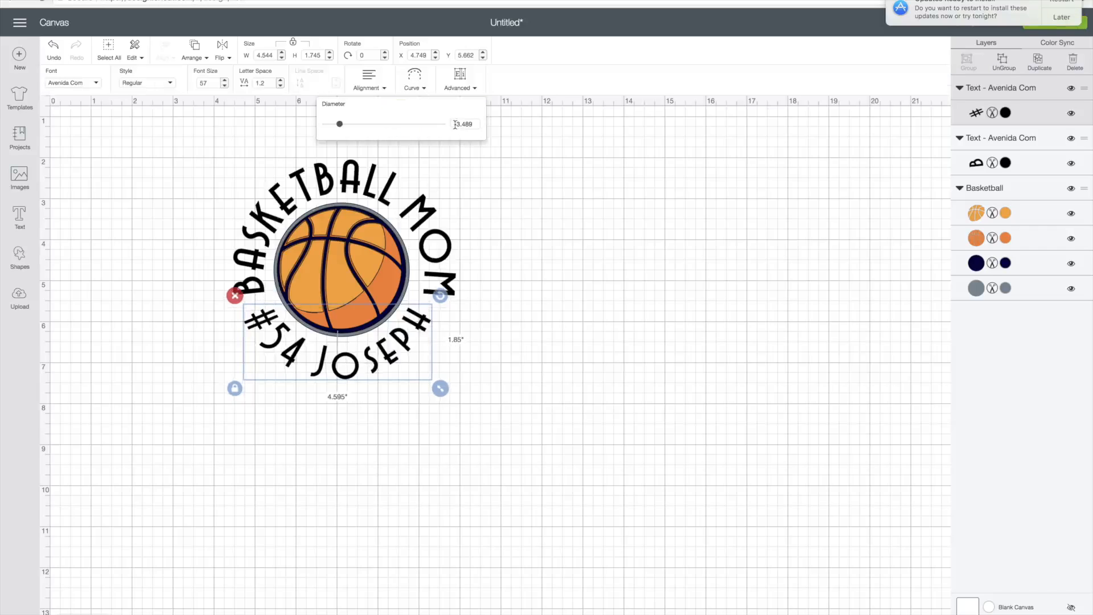
click(387, 188)
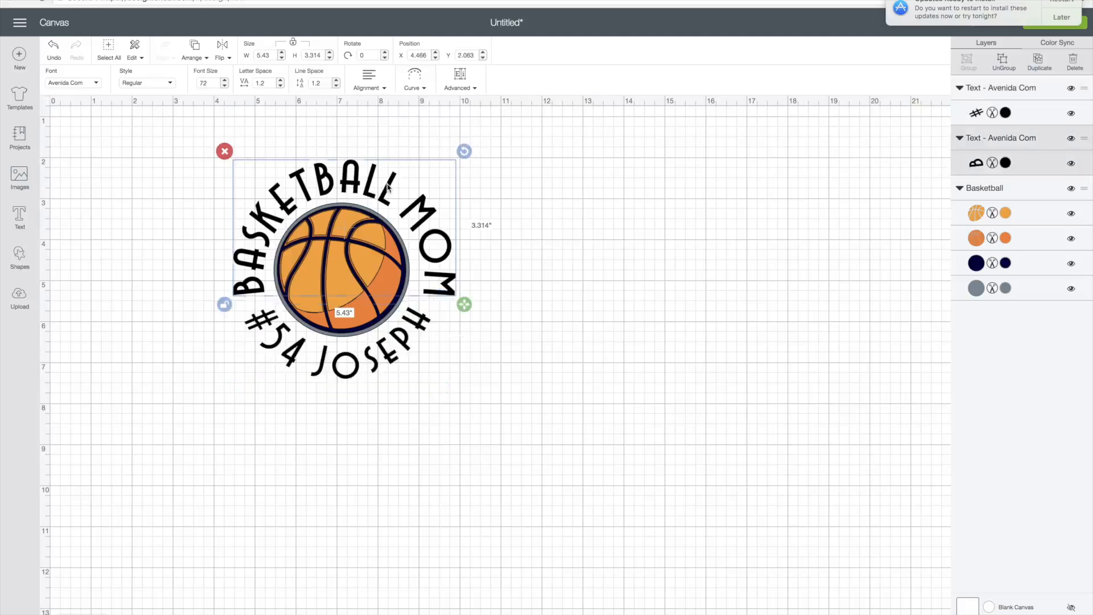
click(415, 80)
drag(383, 122, 441, 118)
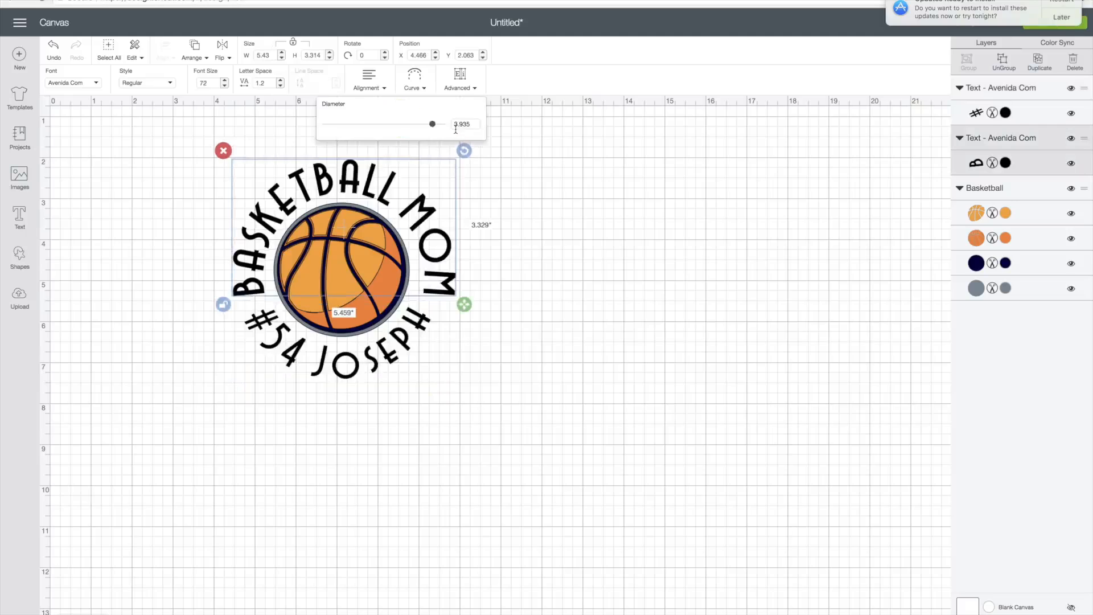
drag(471, 124, 449, 126)
right_click(462, 125)
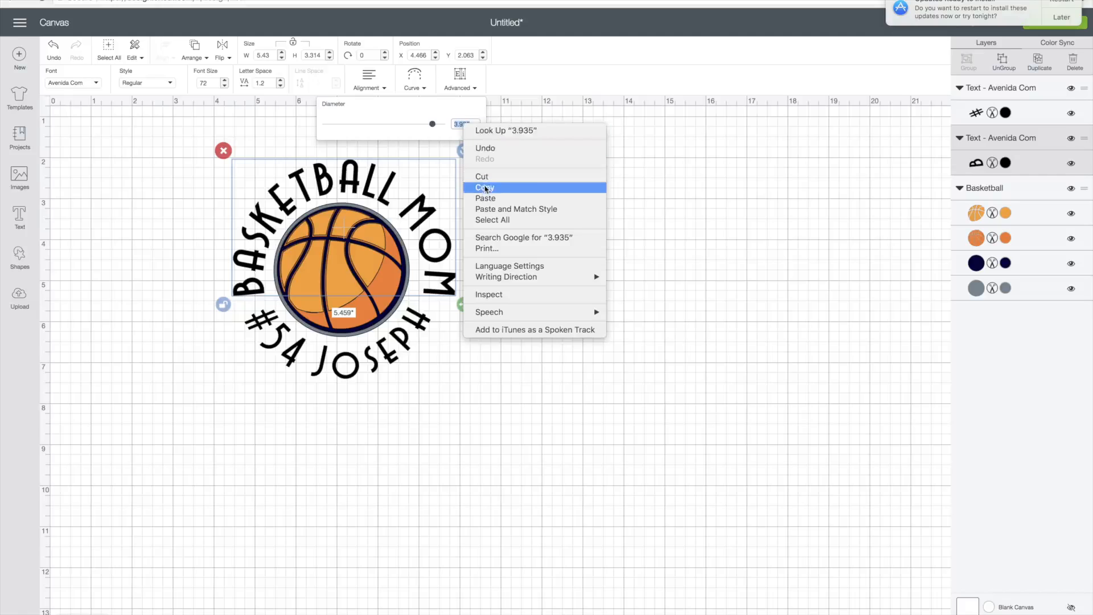
click(485, 189)
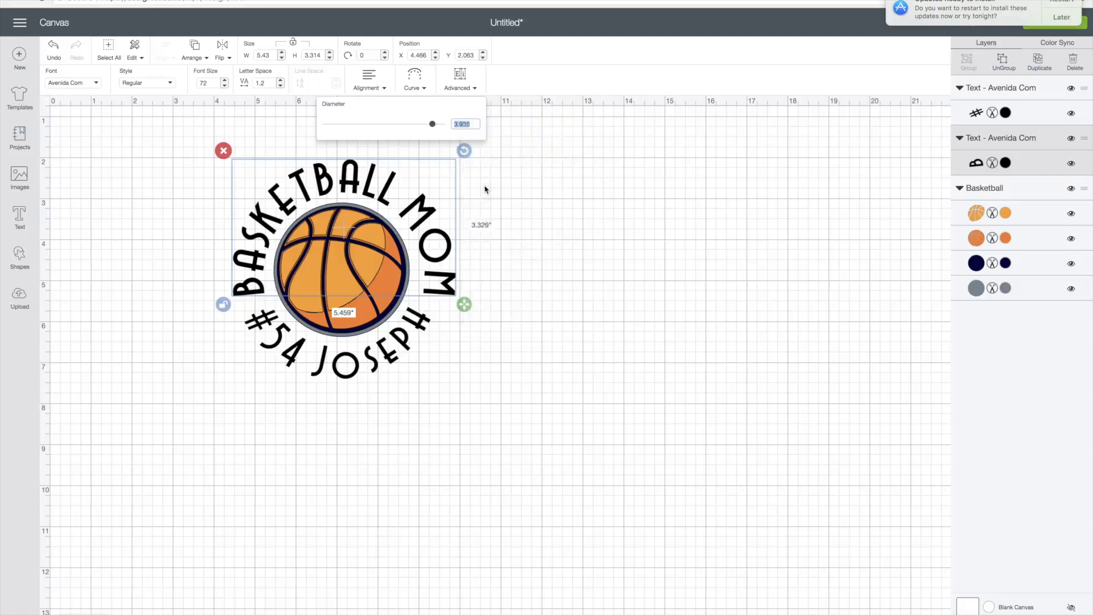
Step: Set the number-and-name text's curve diameter to -3.935, reusing the copied value with a minus sign, and deselect the text
click(404, 340)
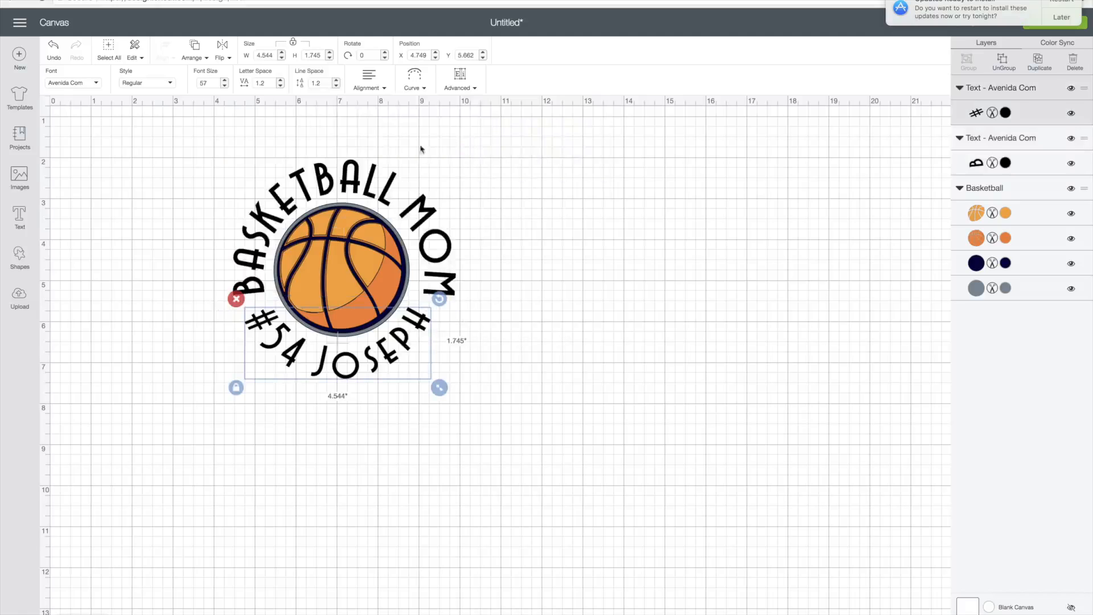
click(416, 86)
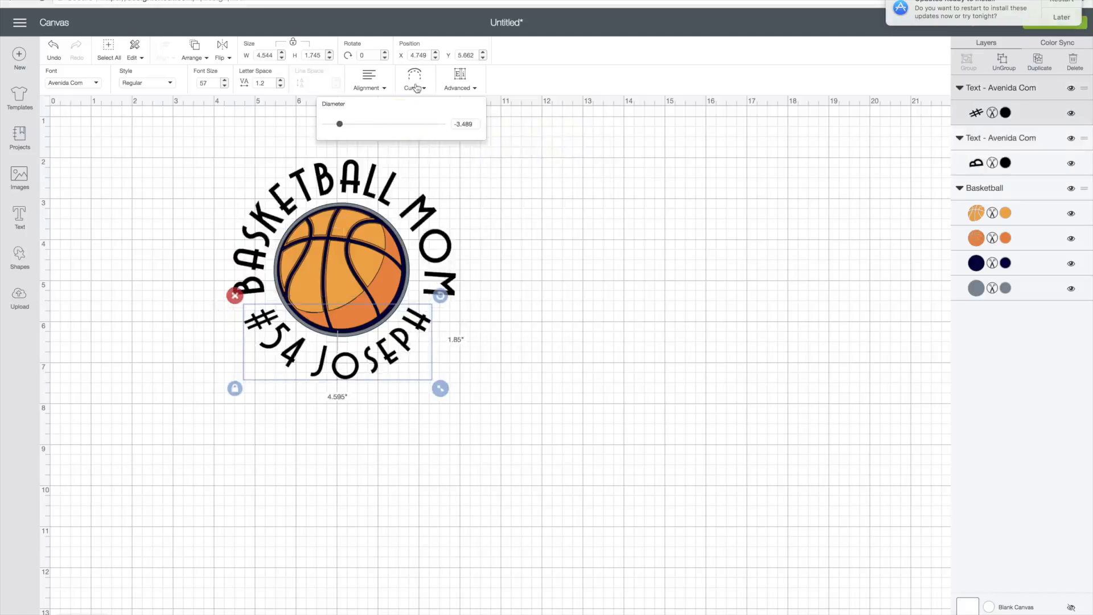
click(473, 125)
drag(473, 124, 453, 124)
right_click(464, 124)
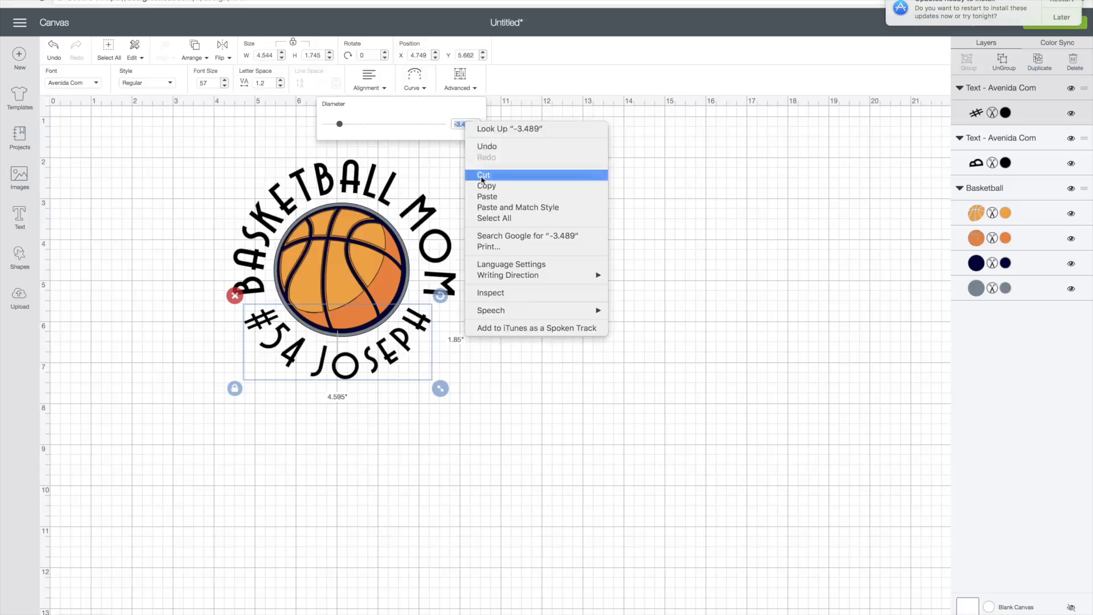
click(483, 191)
text(3.935)
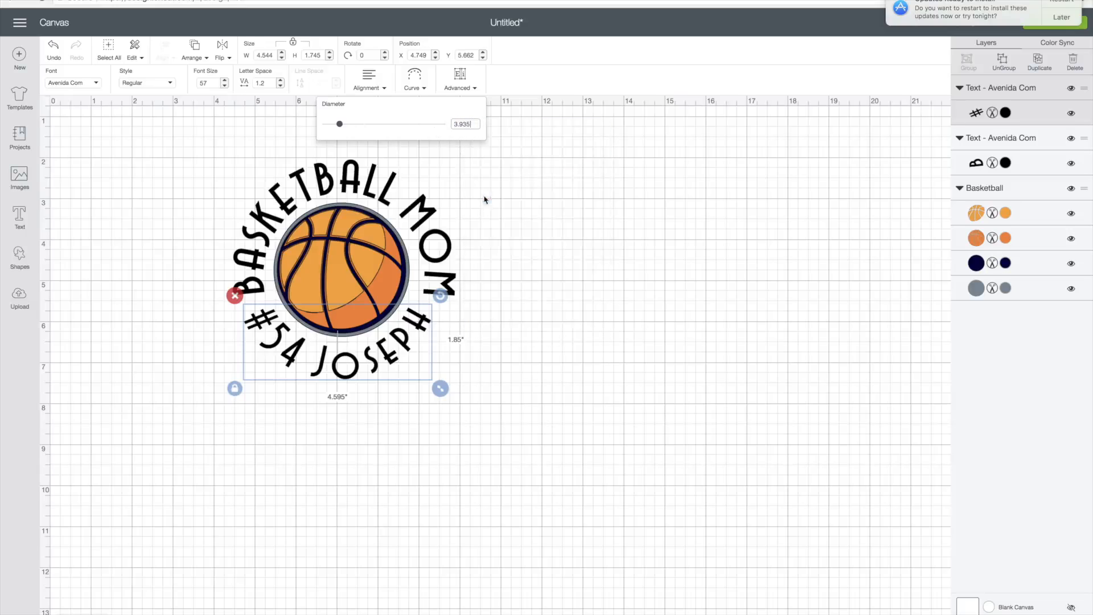
click(454, 123)
text(-)
key(Return)
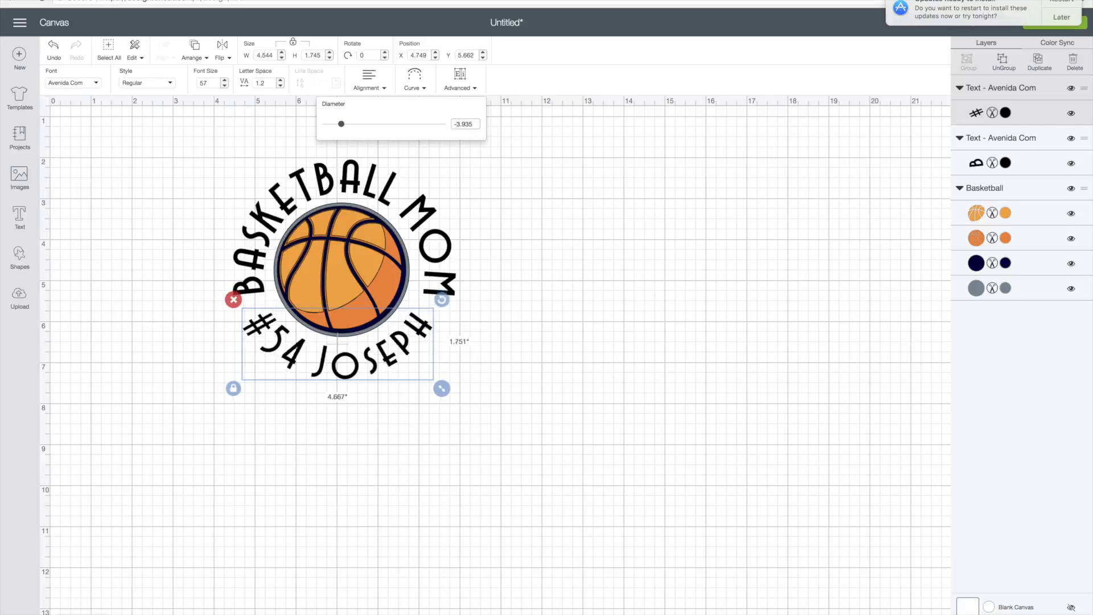
click(404, 453)
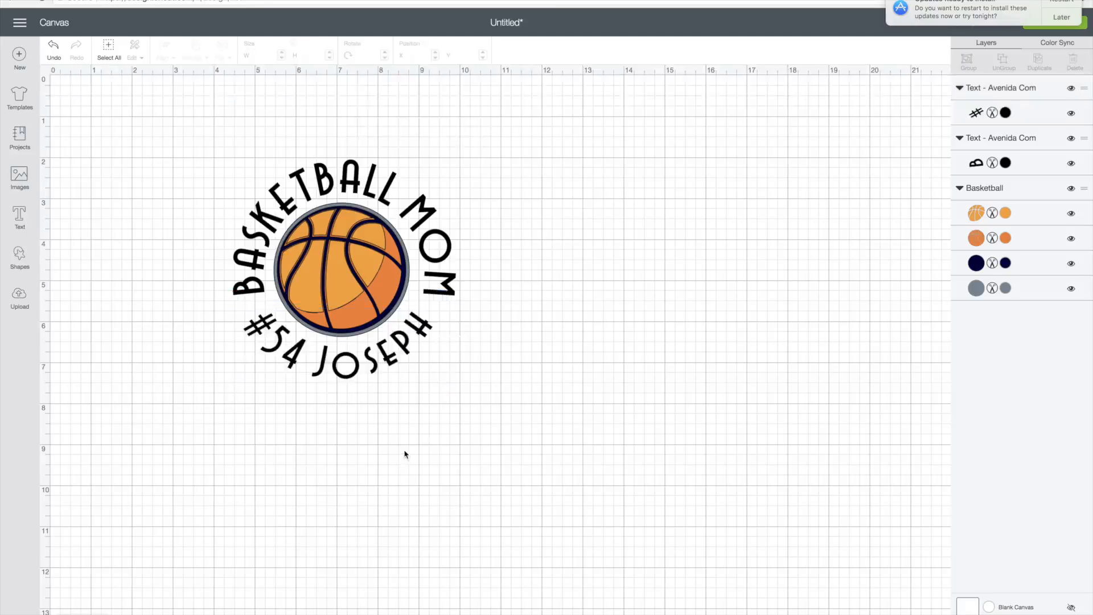
Step: Nudge the number-and-name text down to about X 4.72, Y 5.87, and shift the basketball slightly down between the two texts
click(391, 365)
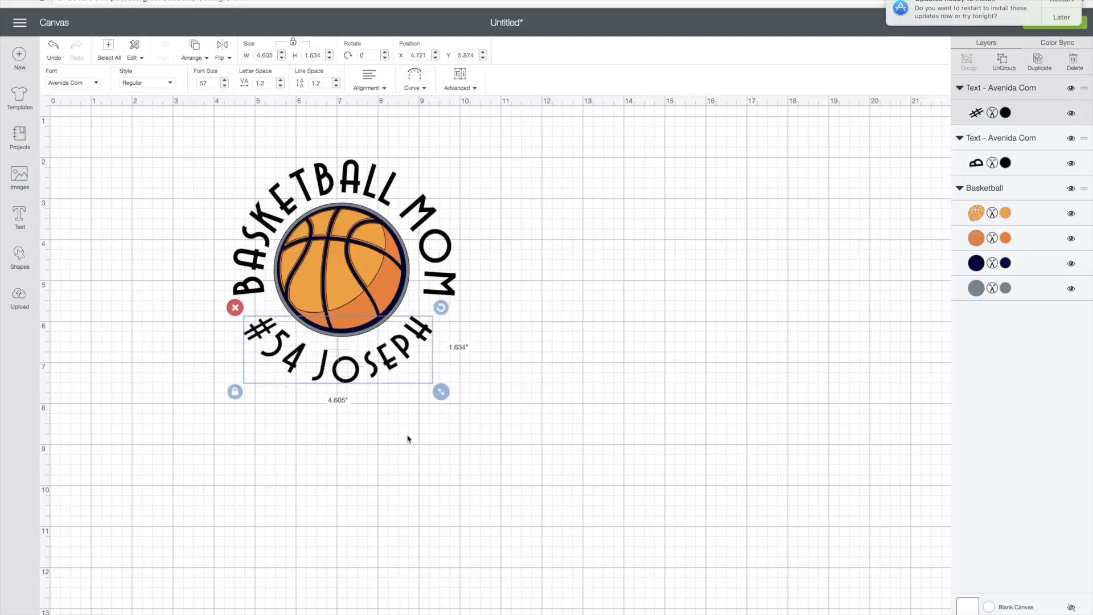
click(413, 464)
click(365, 288)
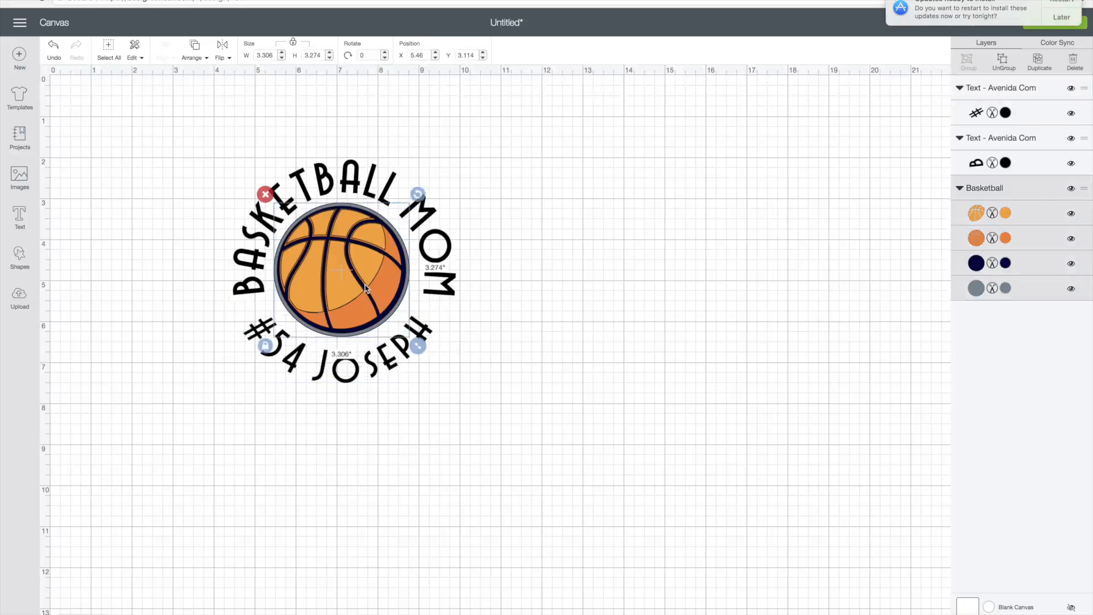
click(454, 444)
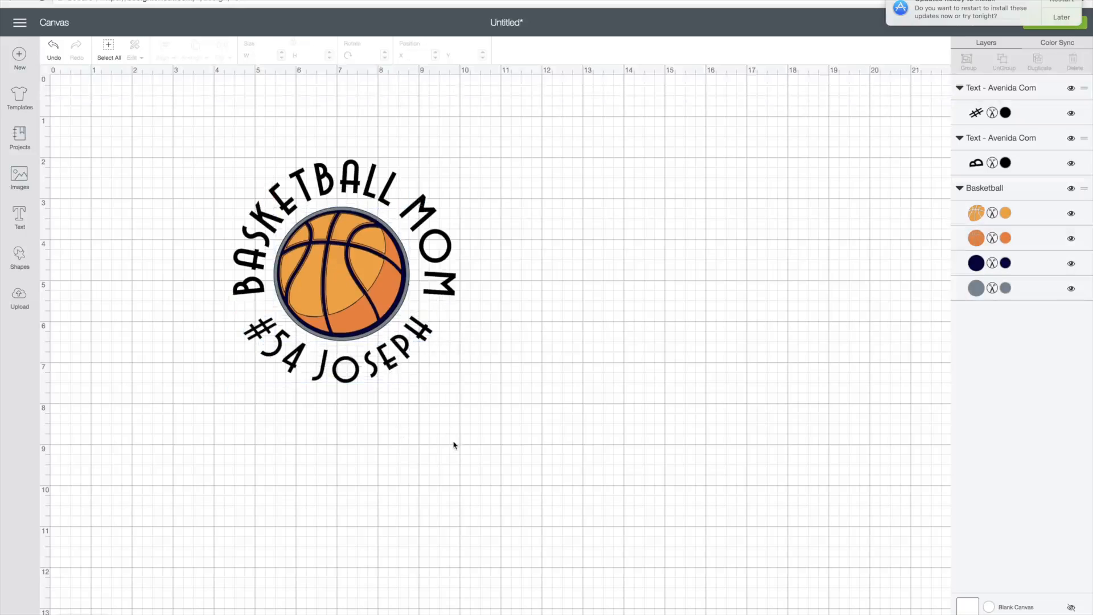